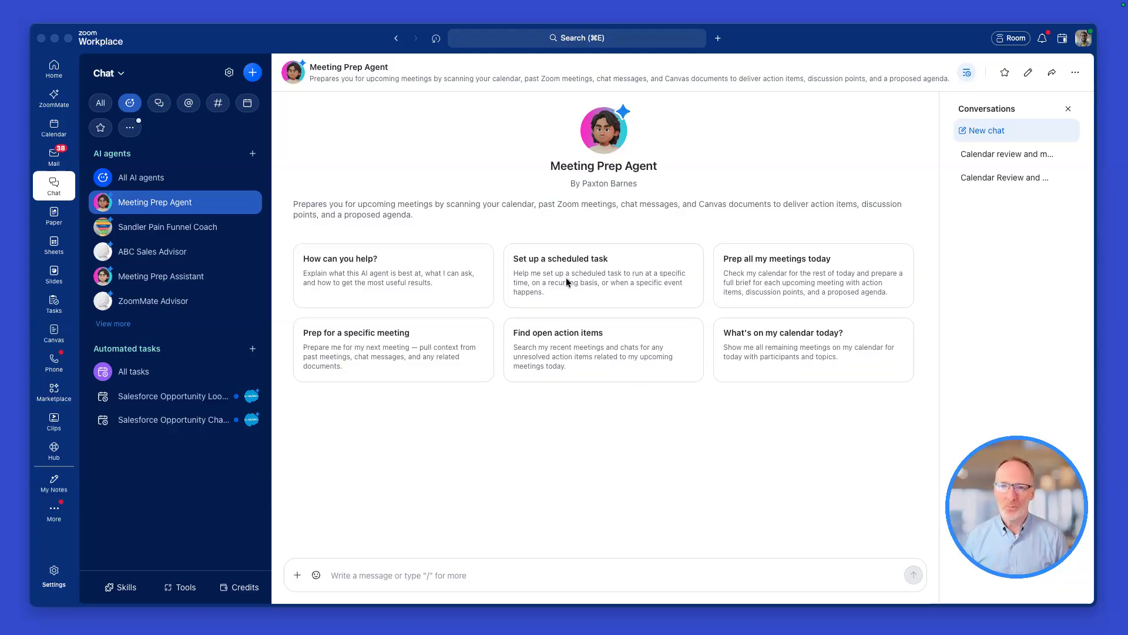
View the automated tasks that belong to the Meeting Prep Agent
click(1076, 72)
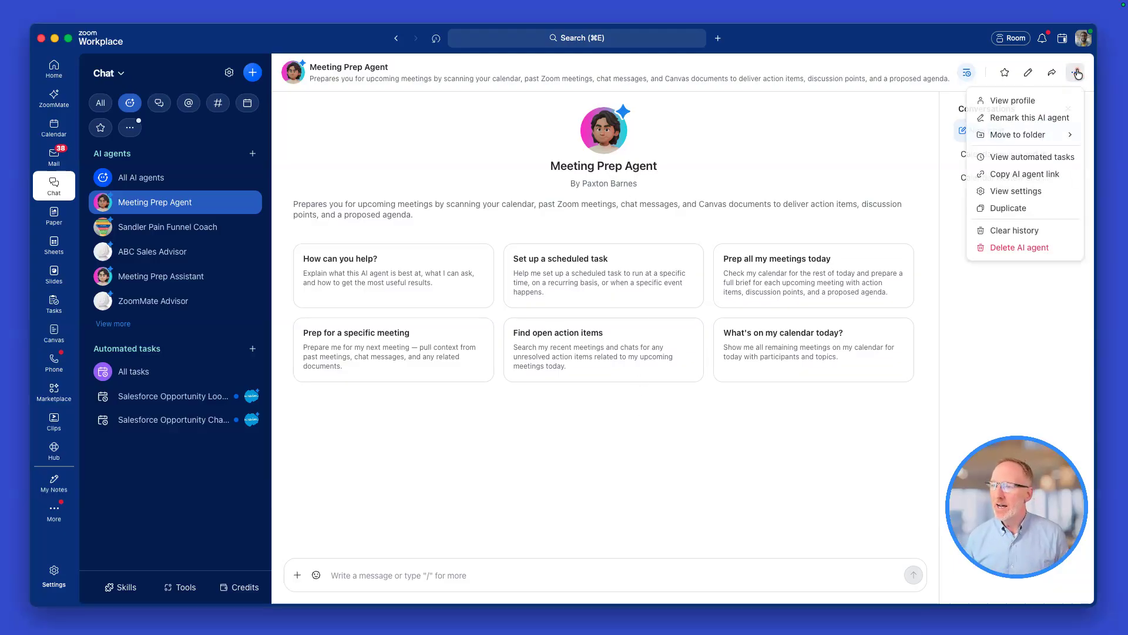
click(1012, 158)
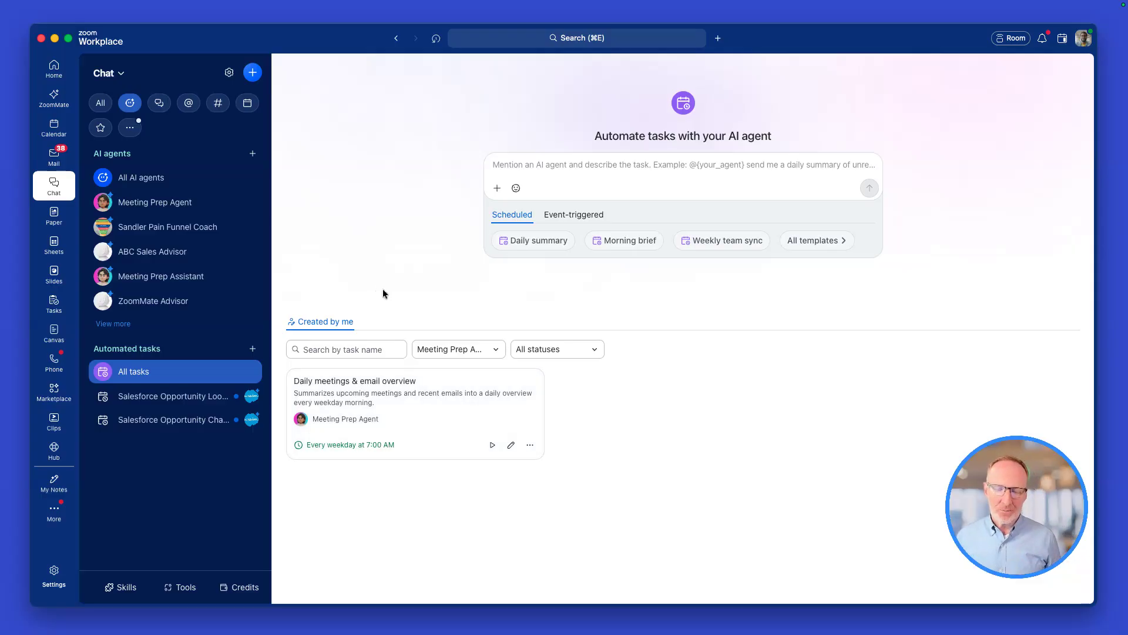
Open the AI agent tools and examine the write/delete and read-only tools for Zoom Meeting
click(183, 585)
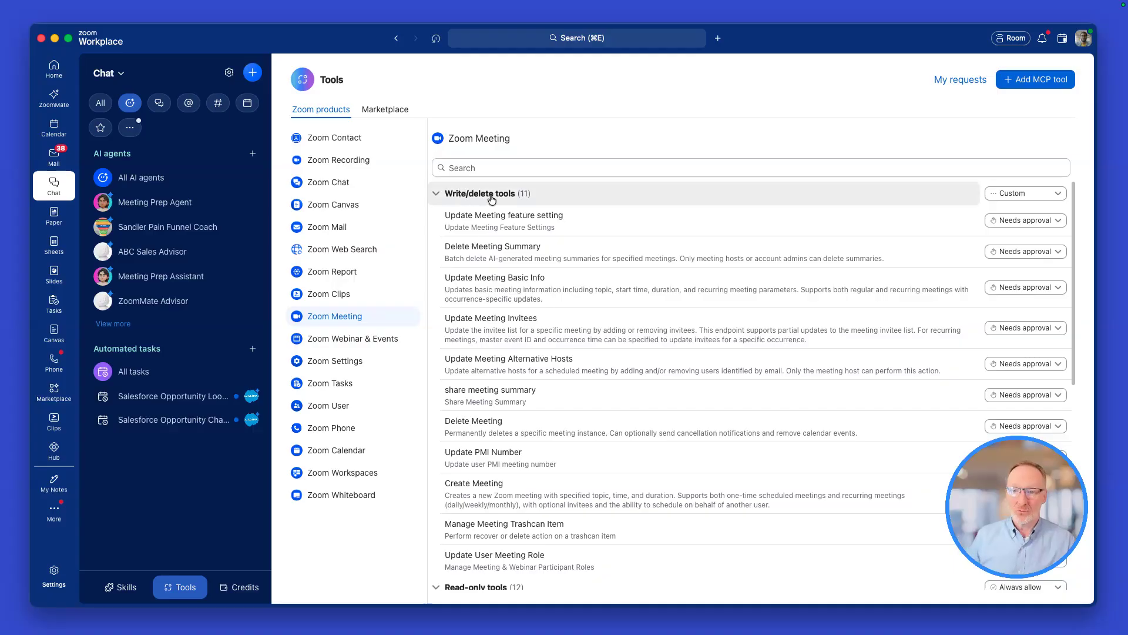
scroll(560, 414, down, 3)
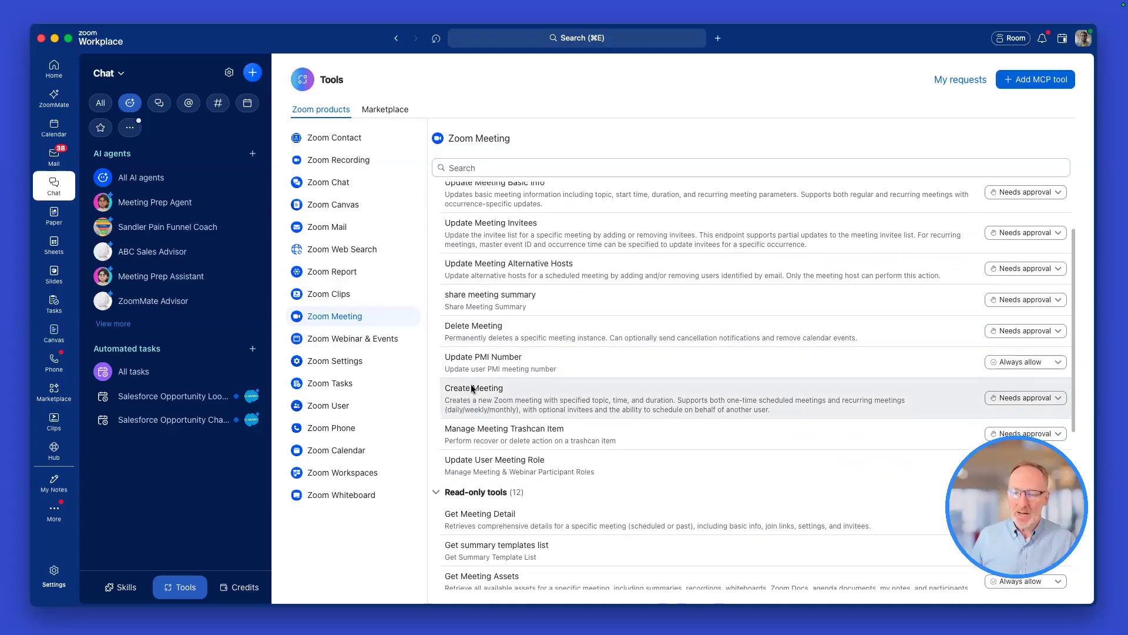
scroll(512, 464, down, 10)
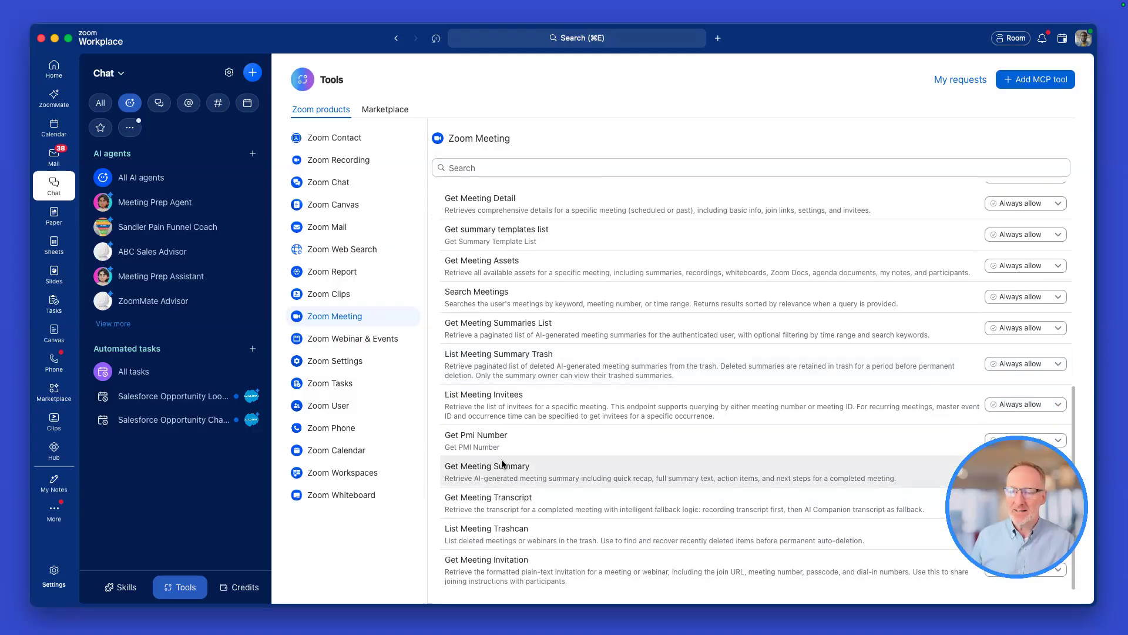
drag(1015, 507, 1027, 186)
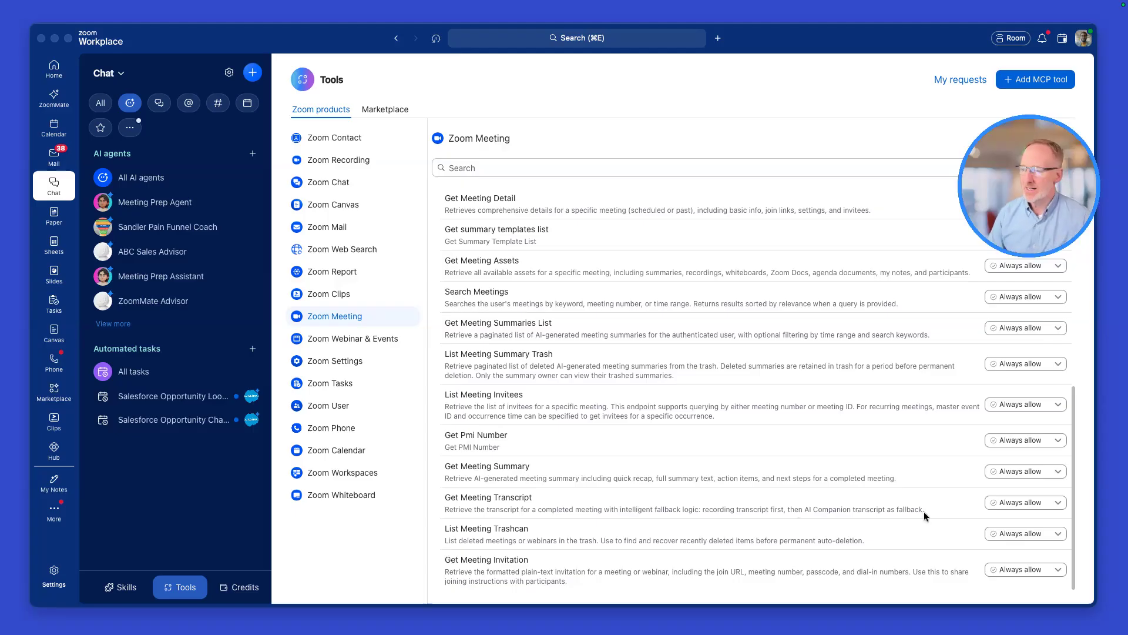
Change the Get Meeting Summary tool's permission to Needs approval and confirm the update
click(1022, 468)
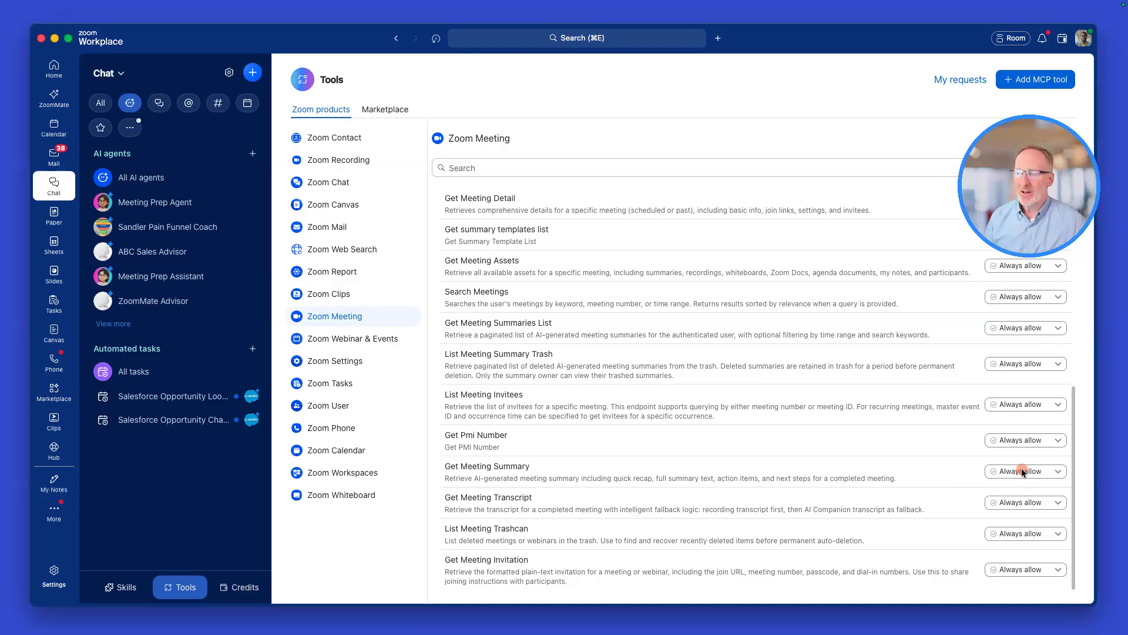
click(1023, 473)
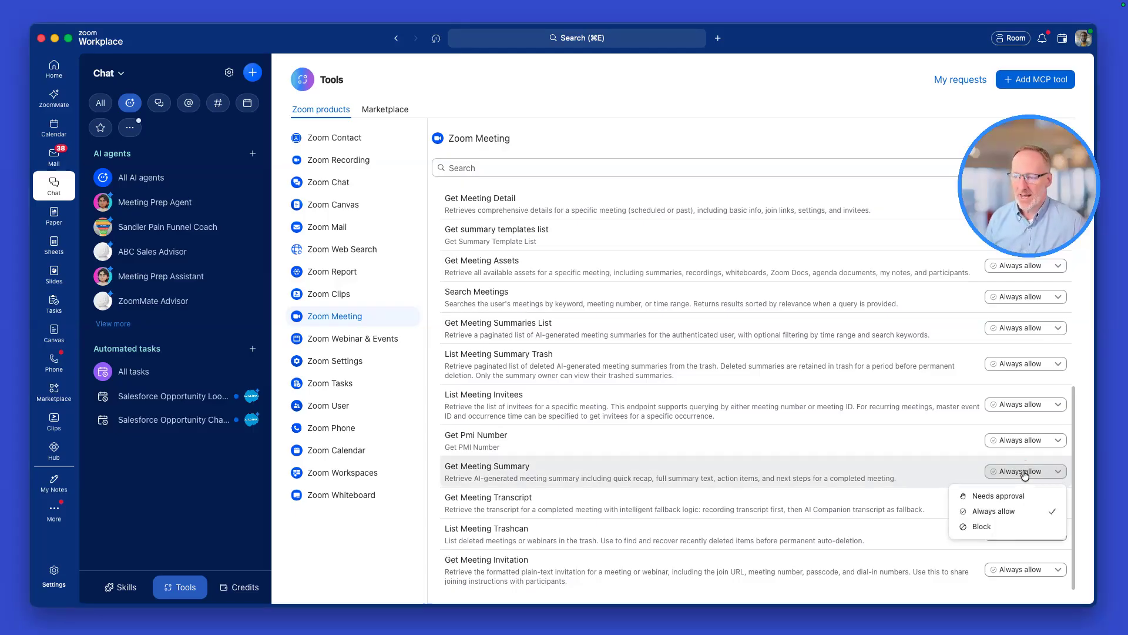
click(996, 497)
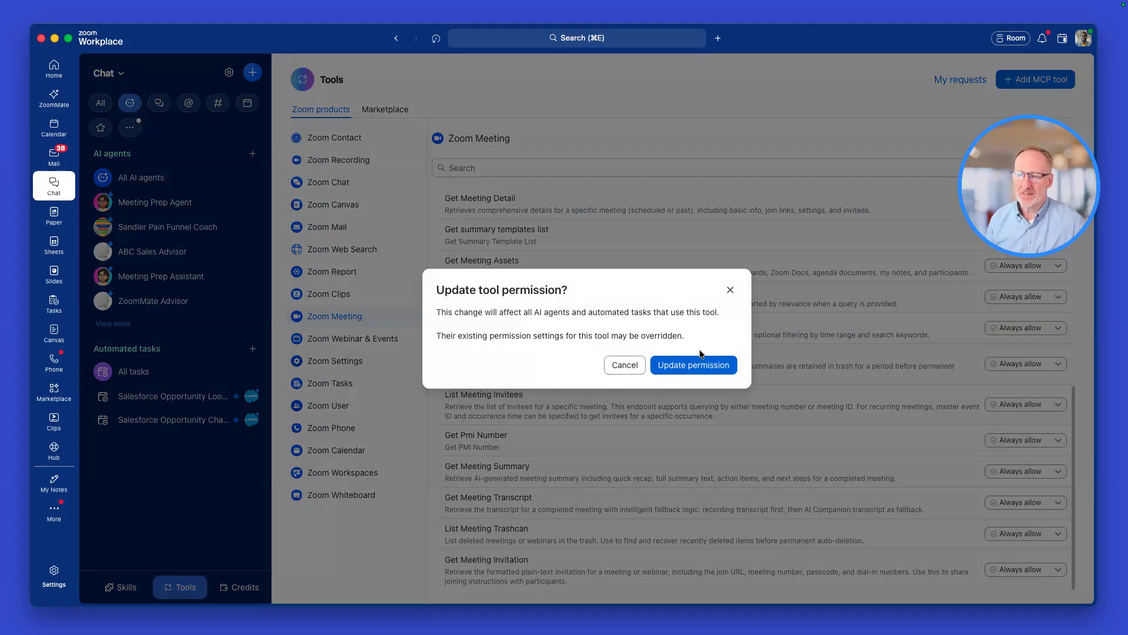
click(694, 364)
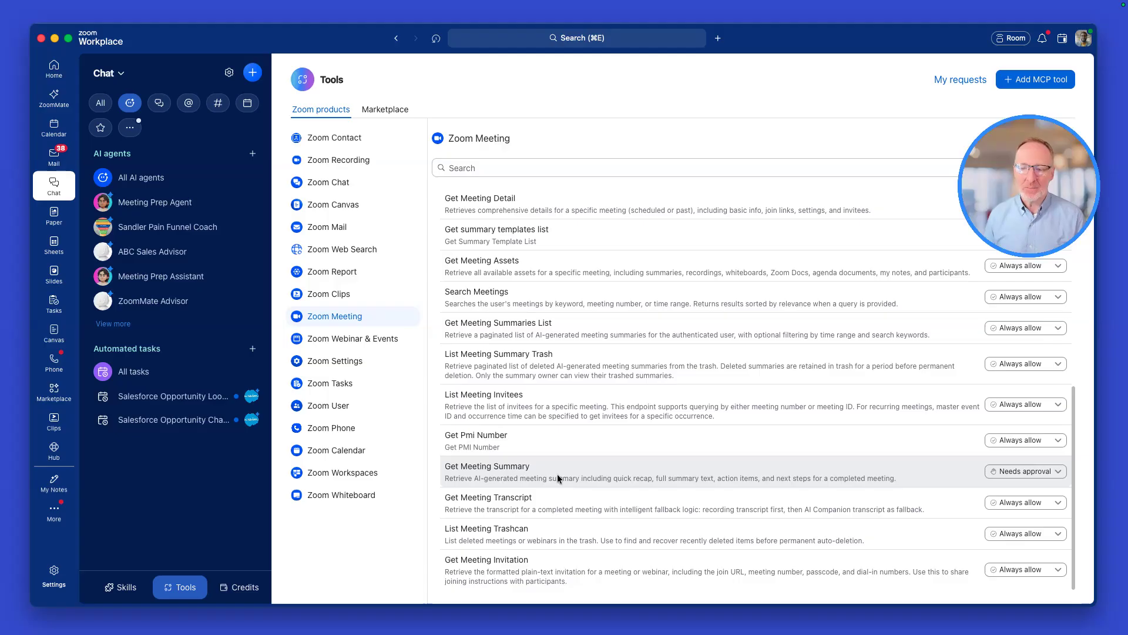
Set the Get Meeting Summary tool's permission back to Always allow and confirm the update
click(1039, 476)
click(997, 517)
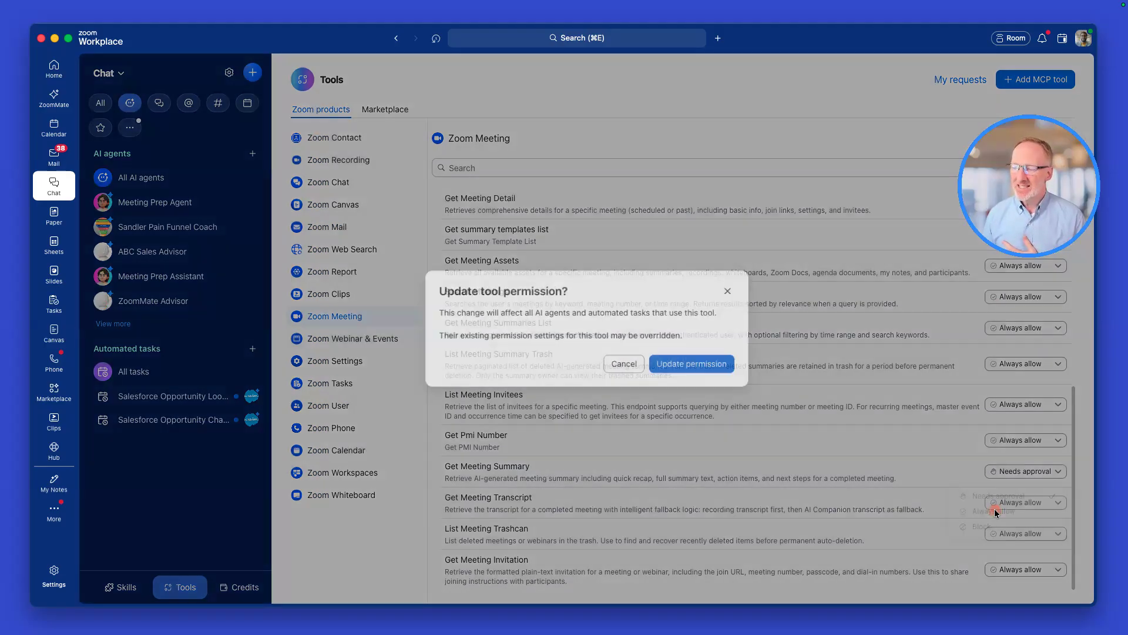
click(693, 365)
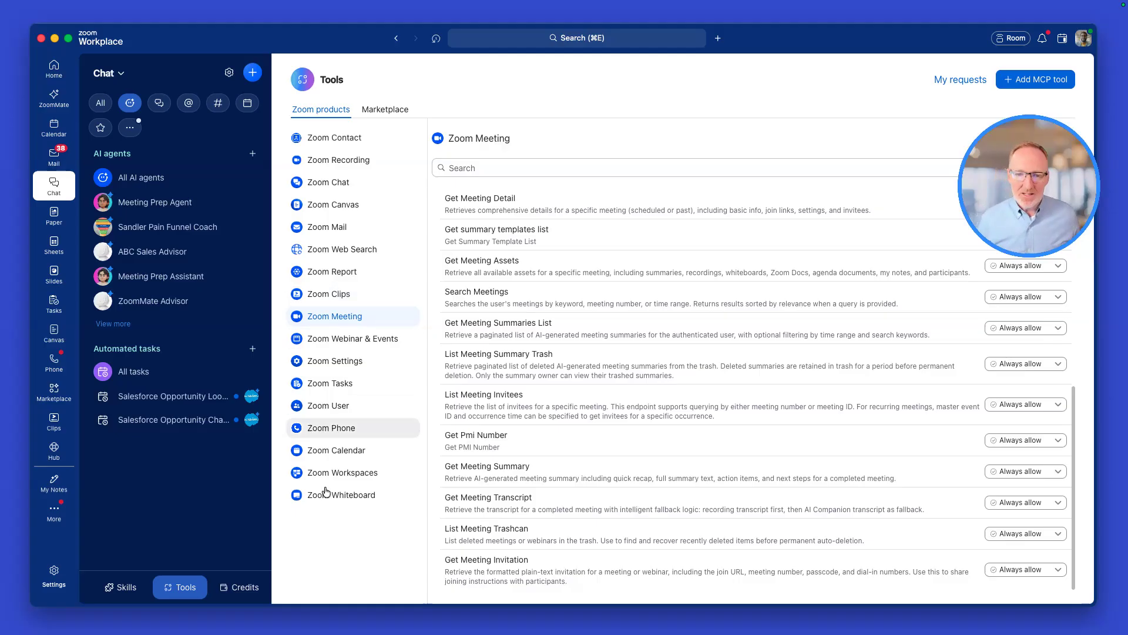
Review the SharePoint tools from the Marketplace and the permission options for List Drive Children
click(384, 112)
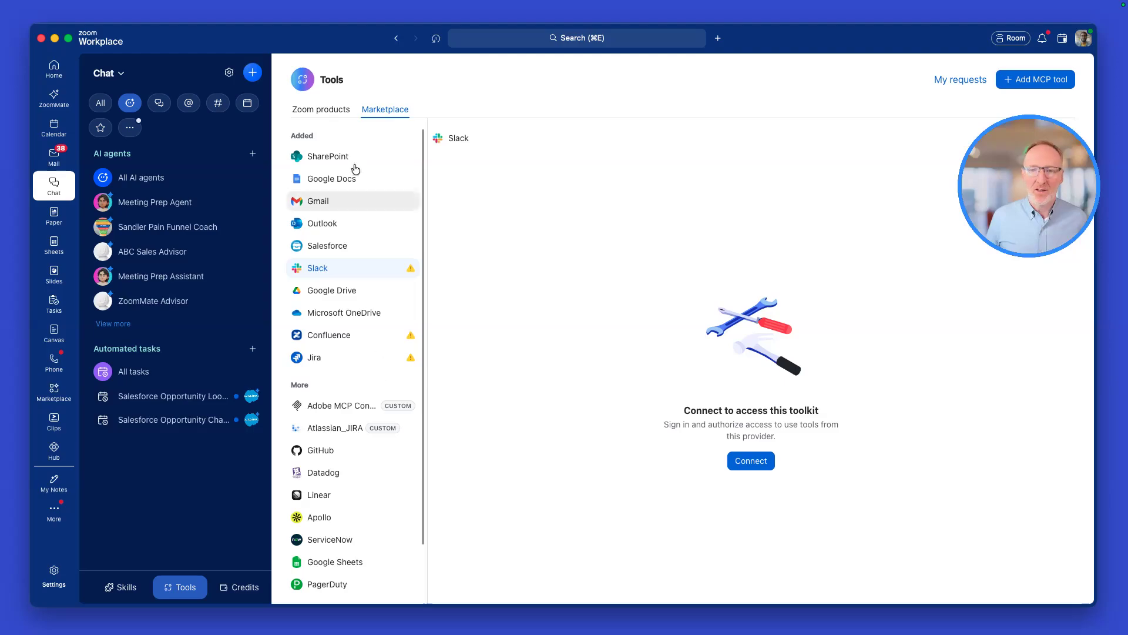
click(329, 158)
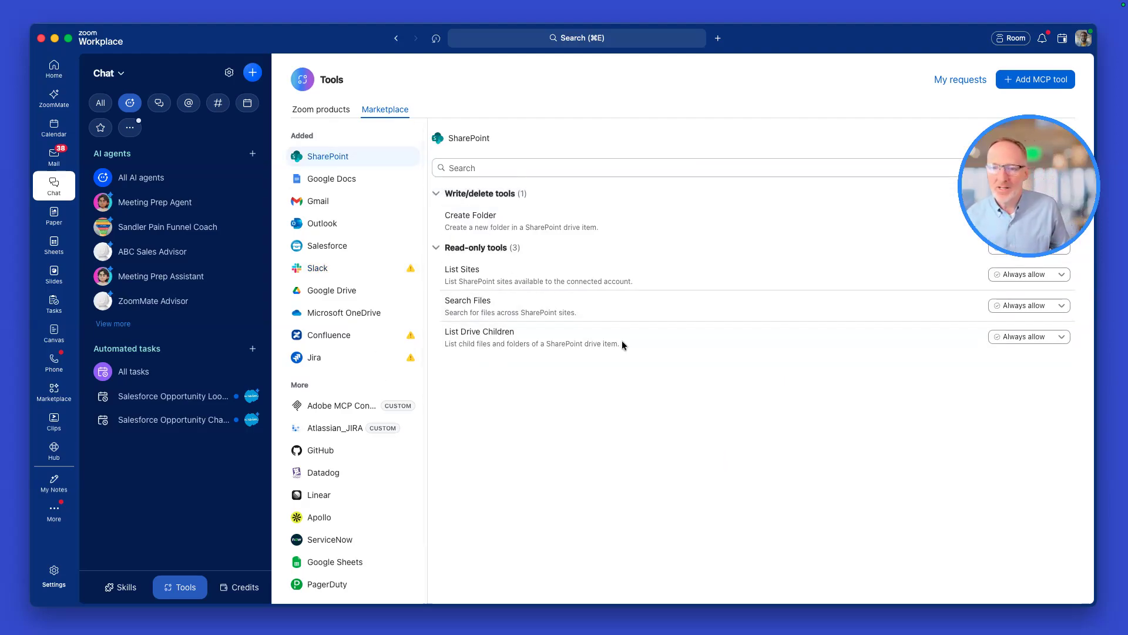
click(1054, 337)
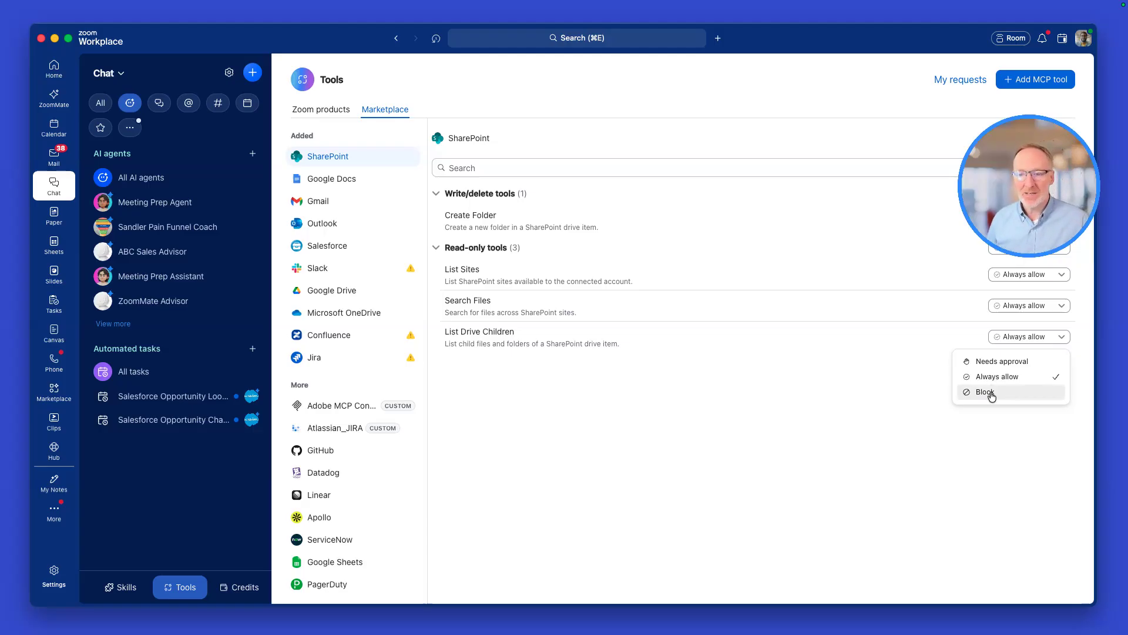
click(841, 389)
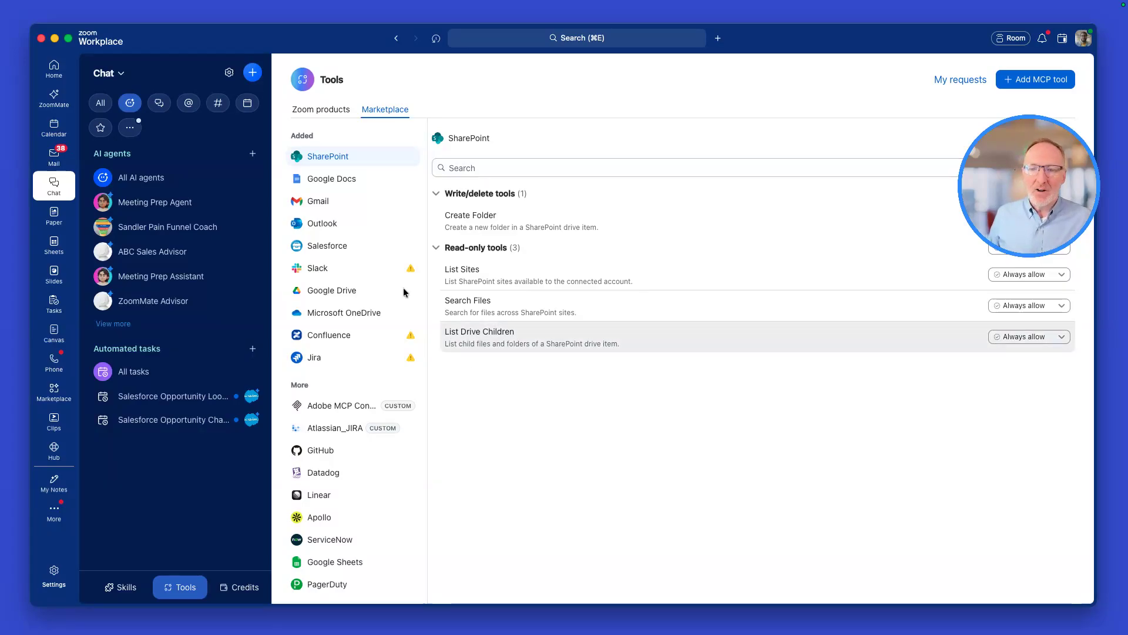
Start connecting the Slack toolkit, view its workspace sign-in page, and close it without signing in
click(318, 271)
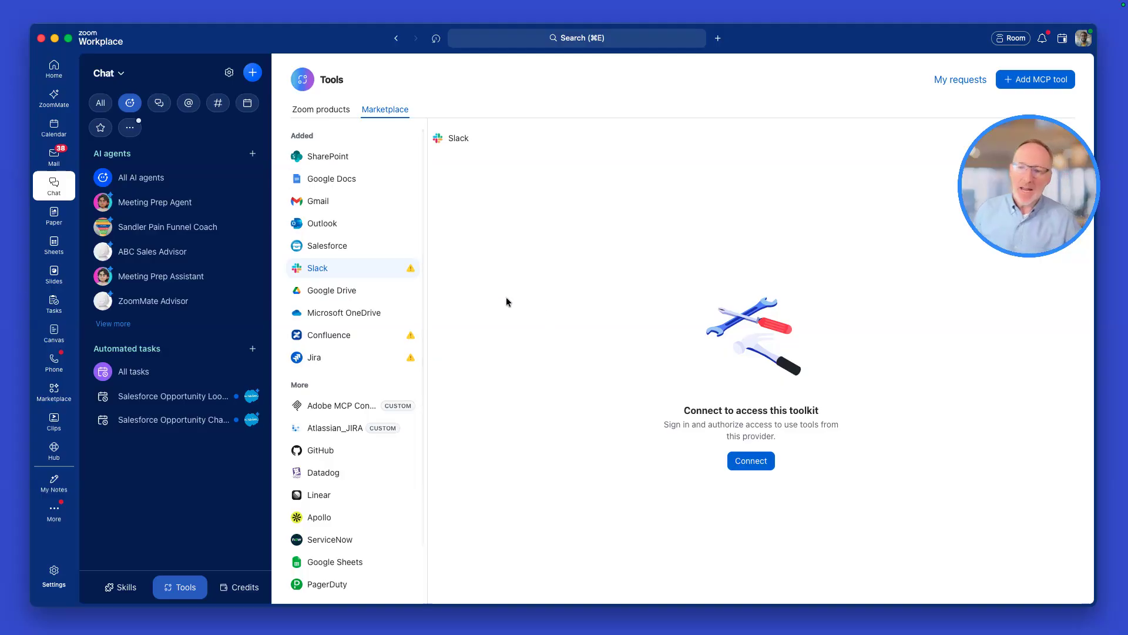
click(756, 463)
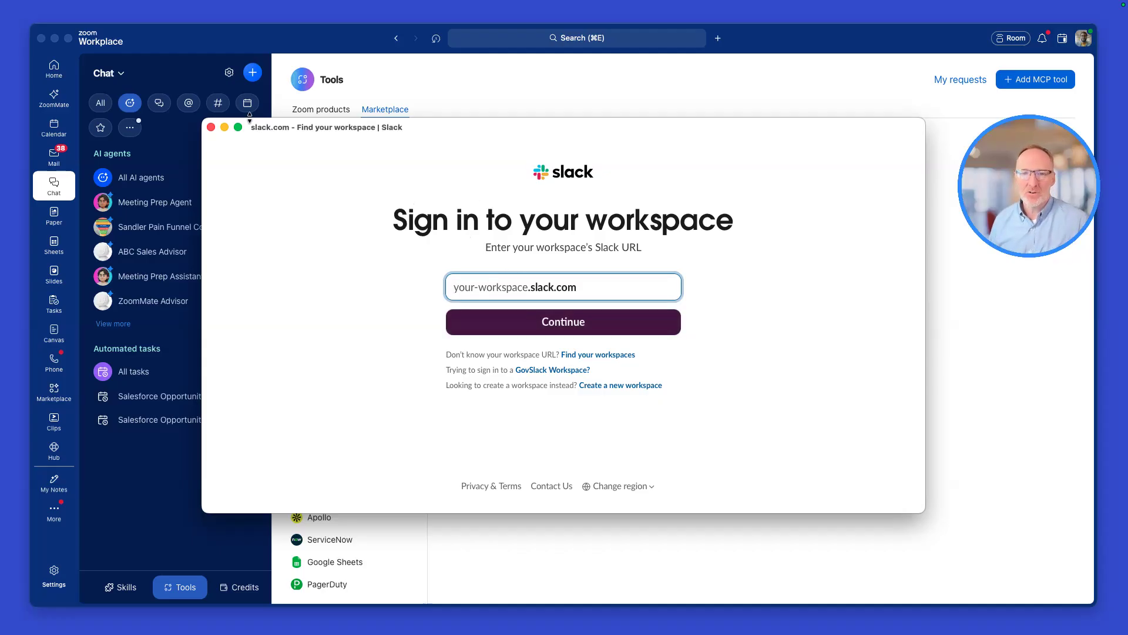
click(211, 127)
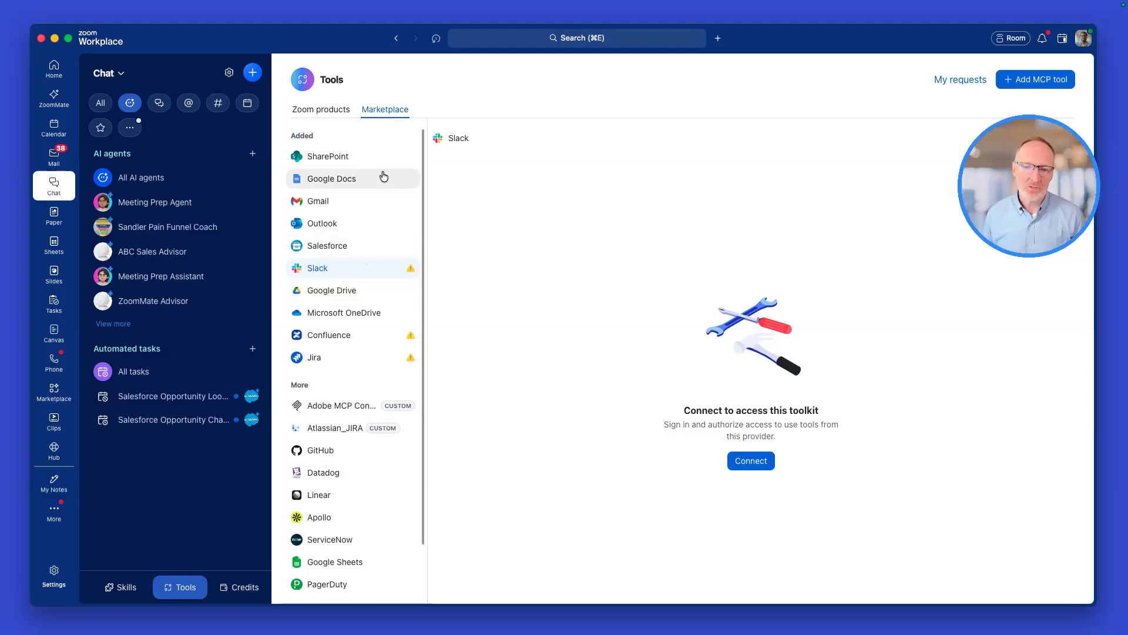
Look through the added and additional third-party tools in the Marketplace list, including the custom MCP connectors
scroll(368, 404, down, 2)
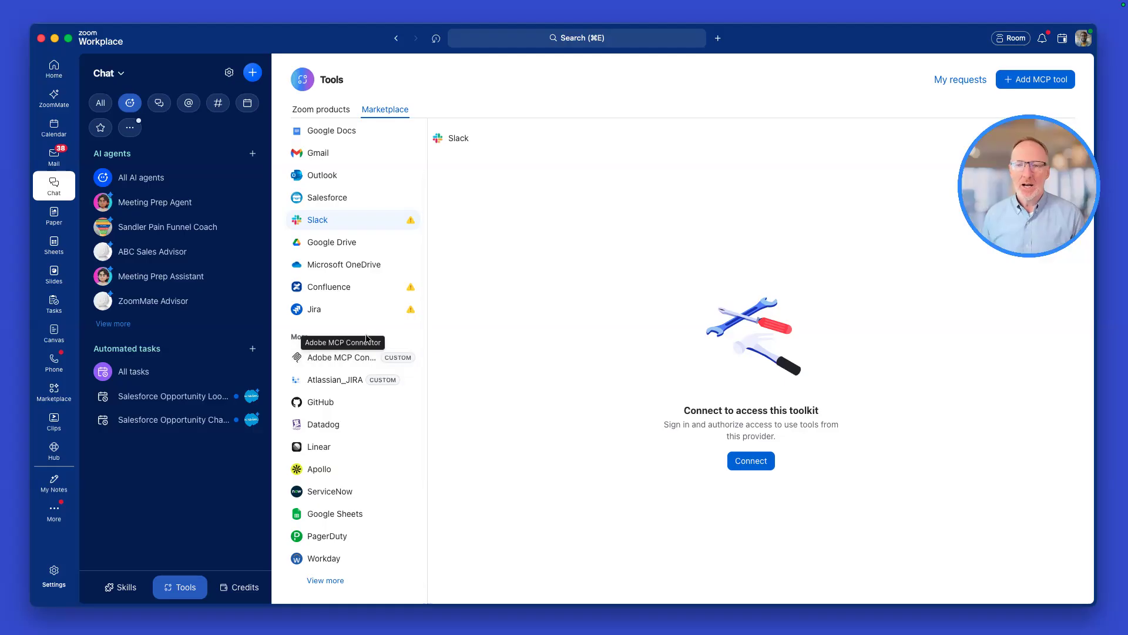
scroll(367, 315, up, 2)
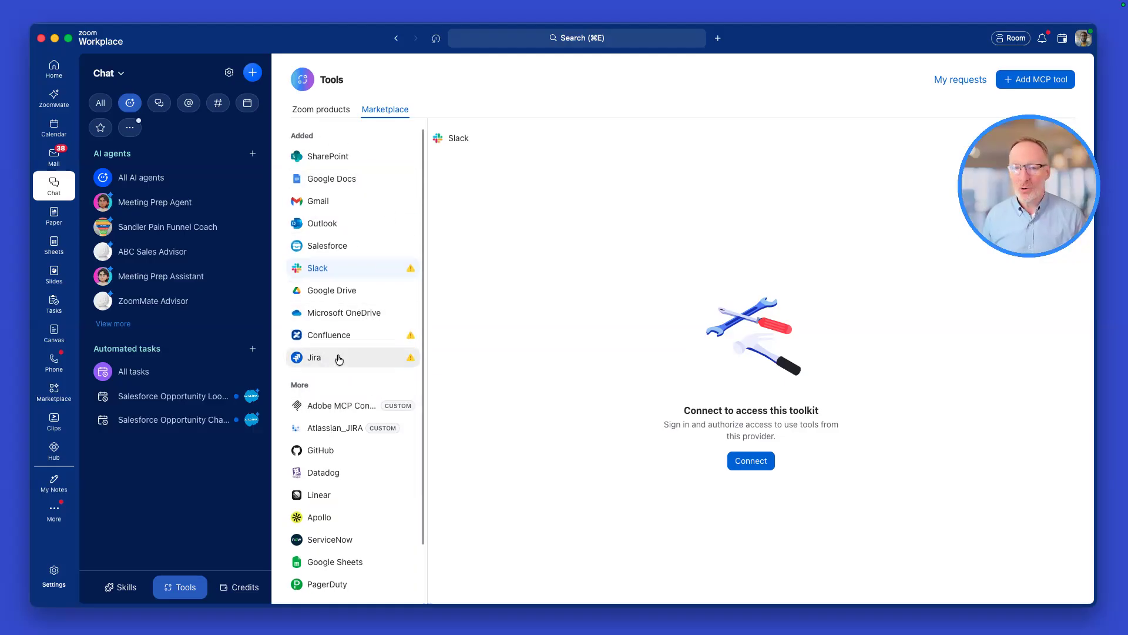
scroll(358, 360, down, 2)
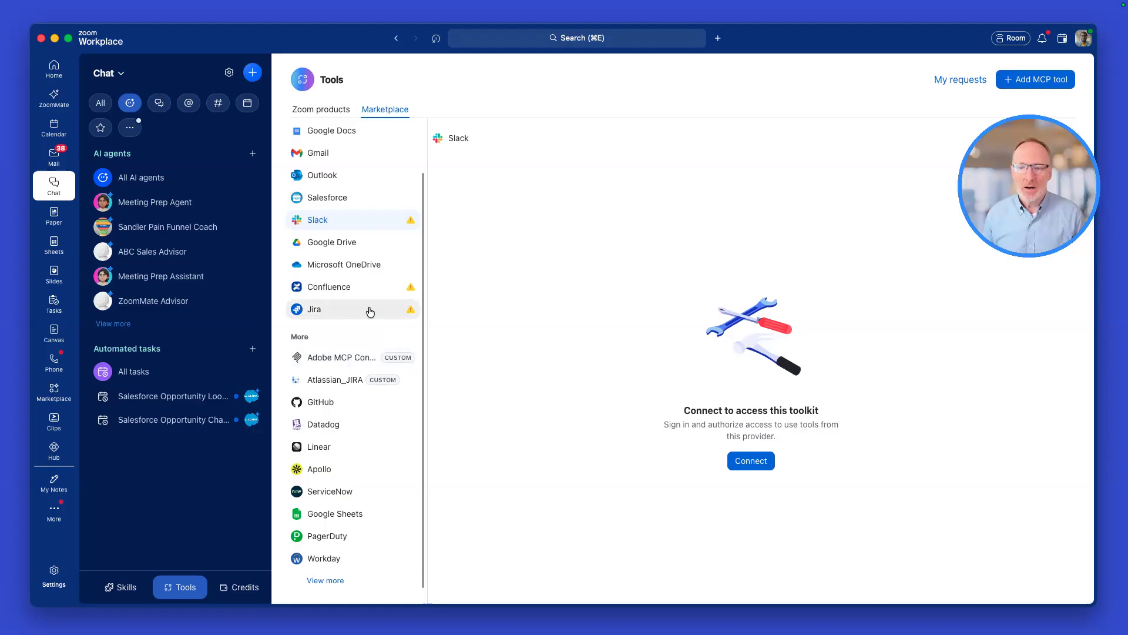
scroll(339, 226, up, 2)
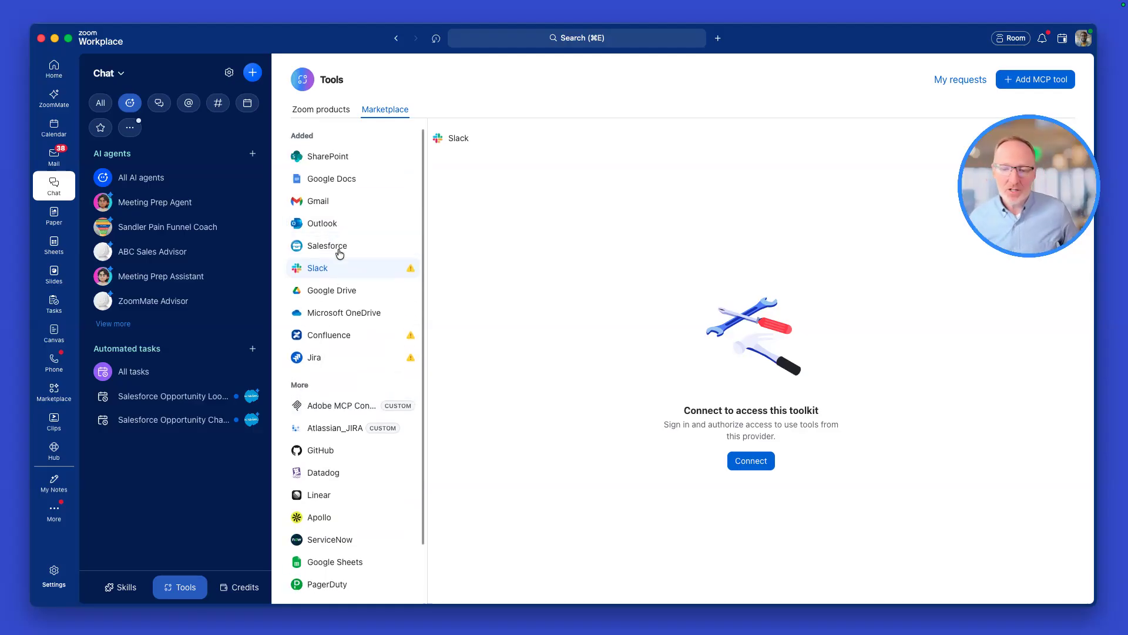
scroll(359, 497, down, 2)
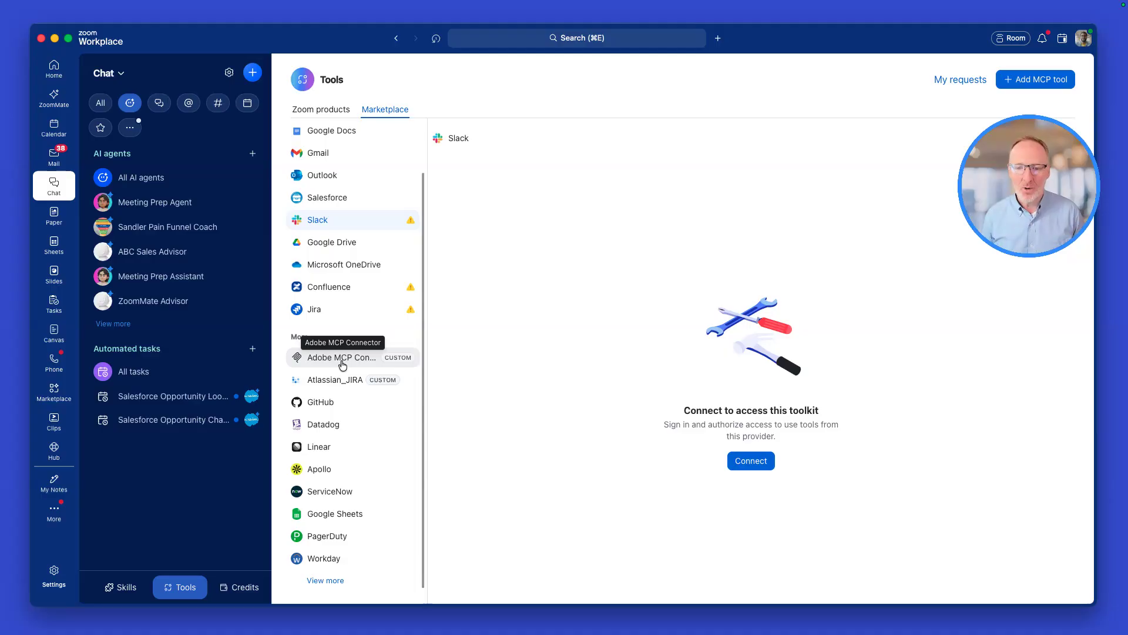
View the form for adding an MCP tool by server URL, cancel it, and open the custom Atlassian_JIRA tool
click(1036, 79)
click(507, 330)
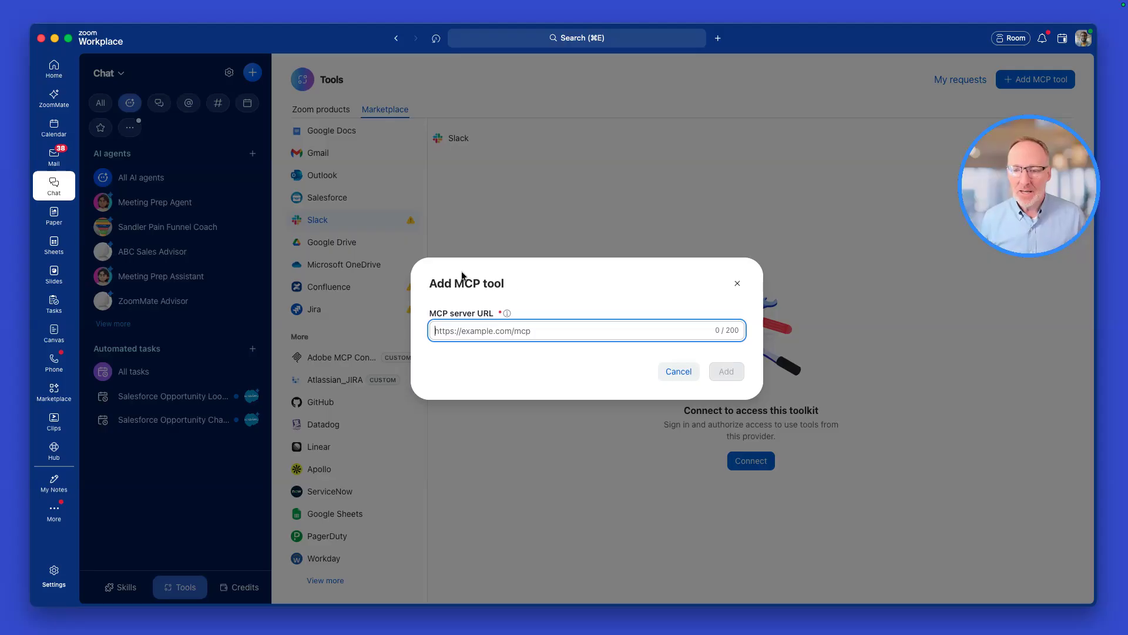
click(679, 371)
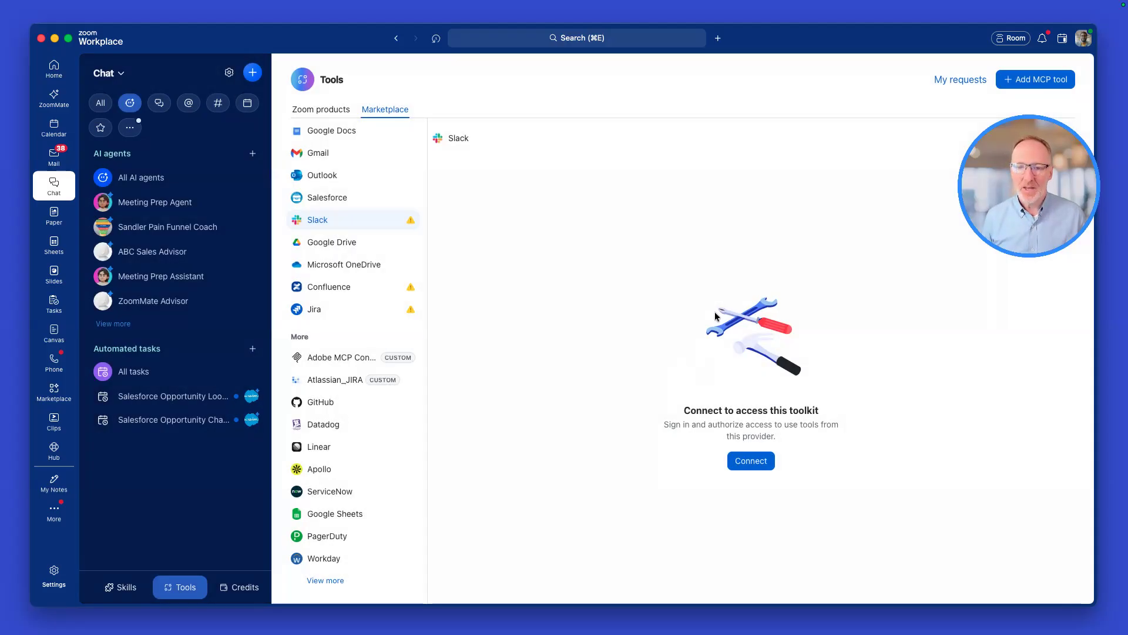
click(358, 383)
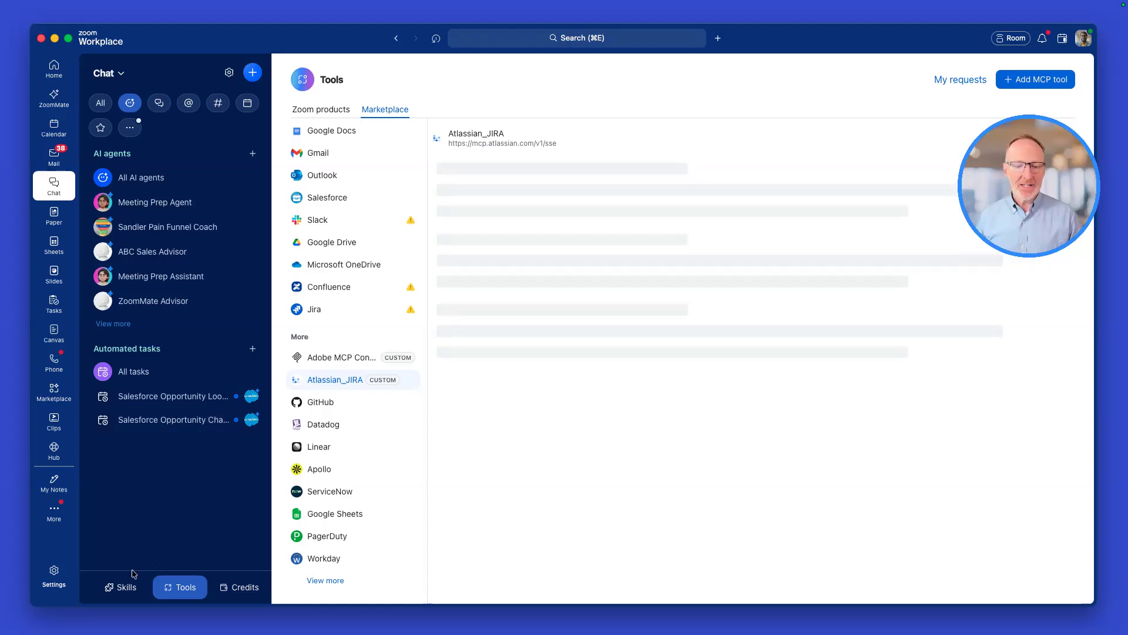
Open the AI skills library and look through the built-in skills
click(122, 586)
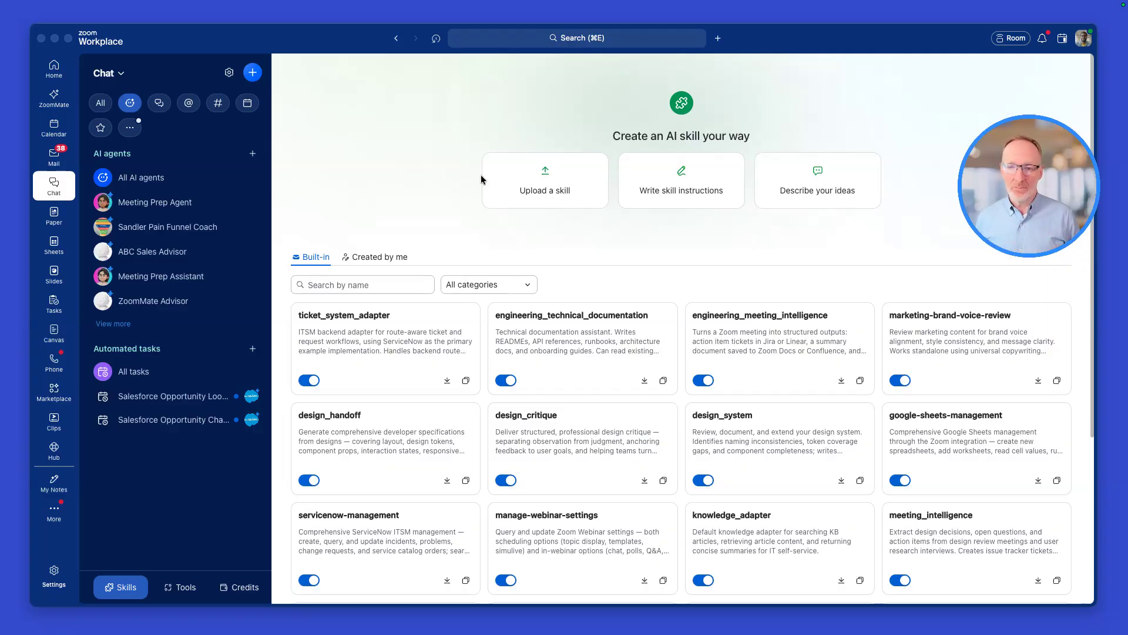
scroll(526, 408, down, 1)
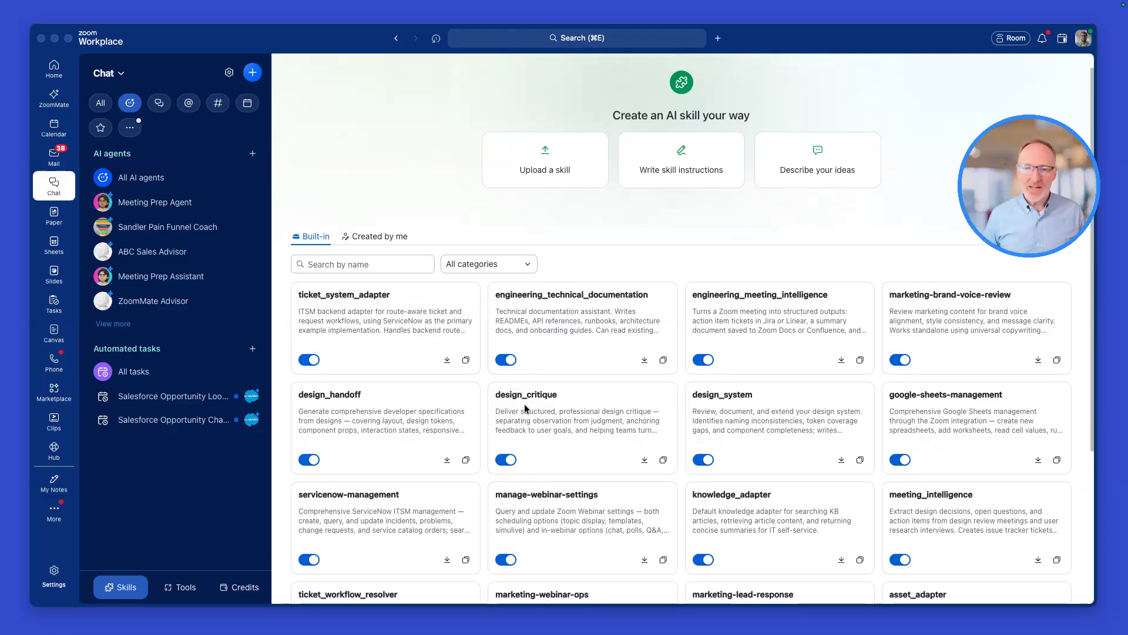
scroll(657, 526, down, 5)
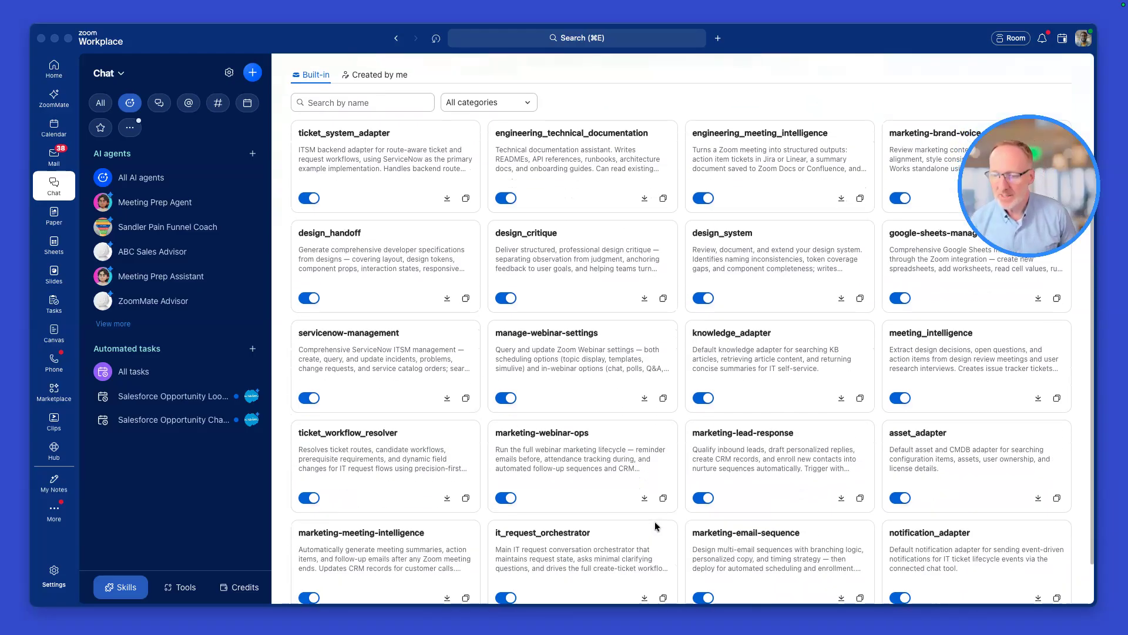
scroll(657, 526, down, 10)
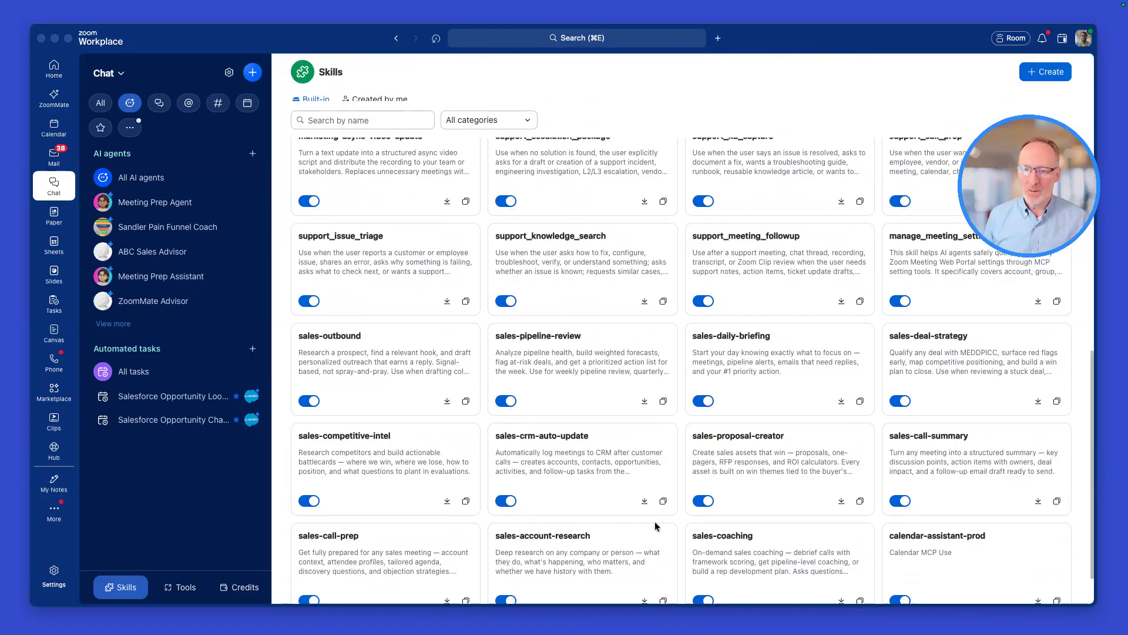
scroll(656, 526, down, 13)
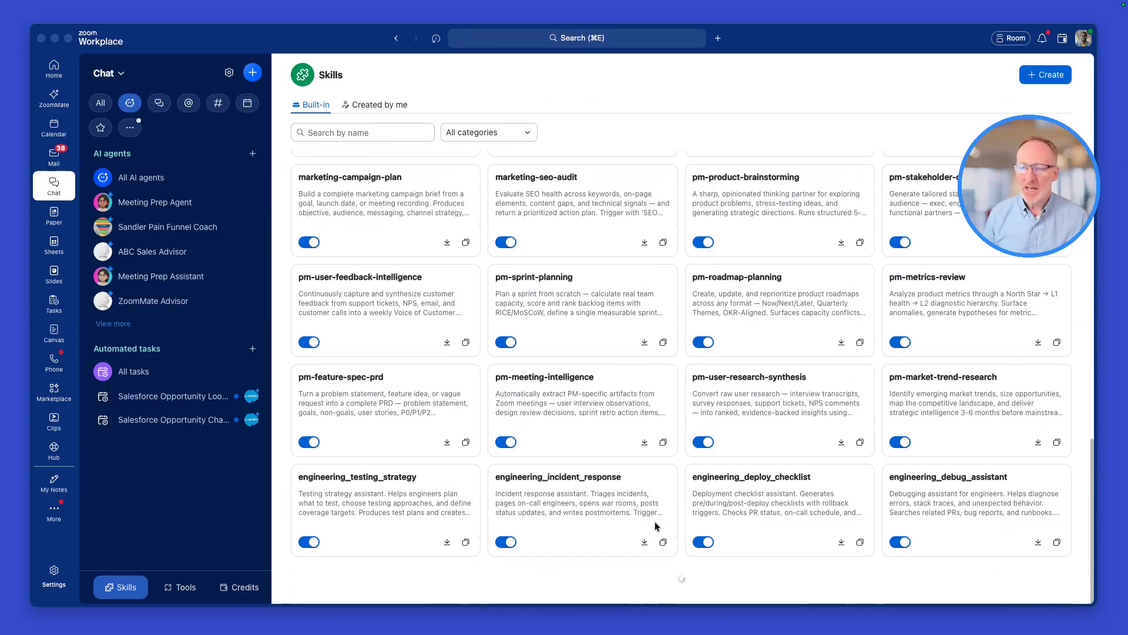
scroll(657, 526, up, 20)
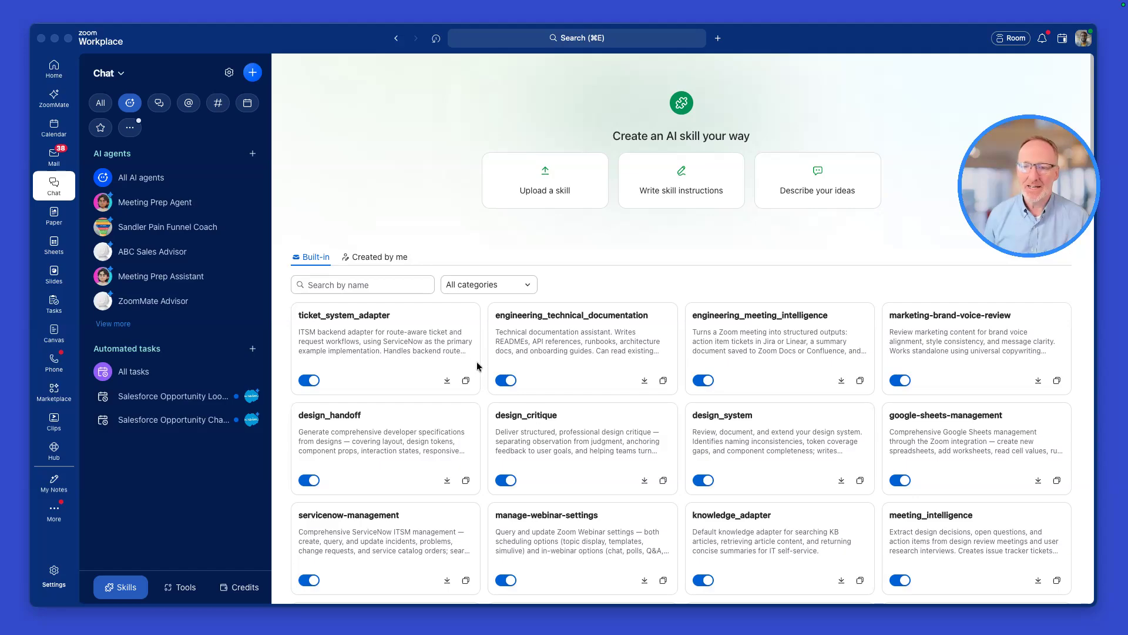
Filter the built-in skills by the Sales category
click(496, 288)
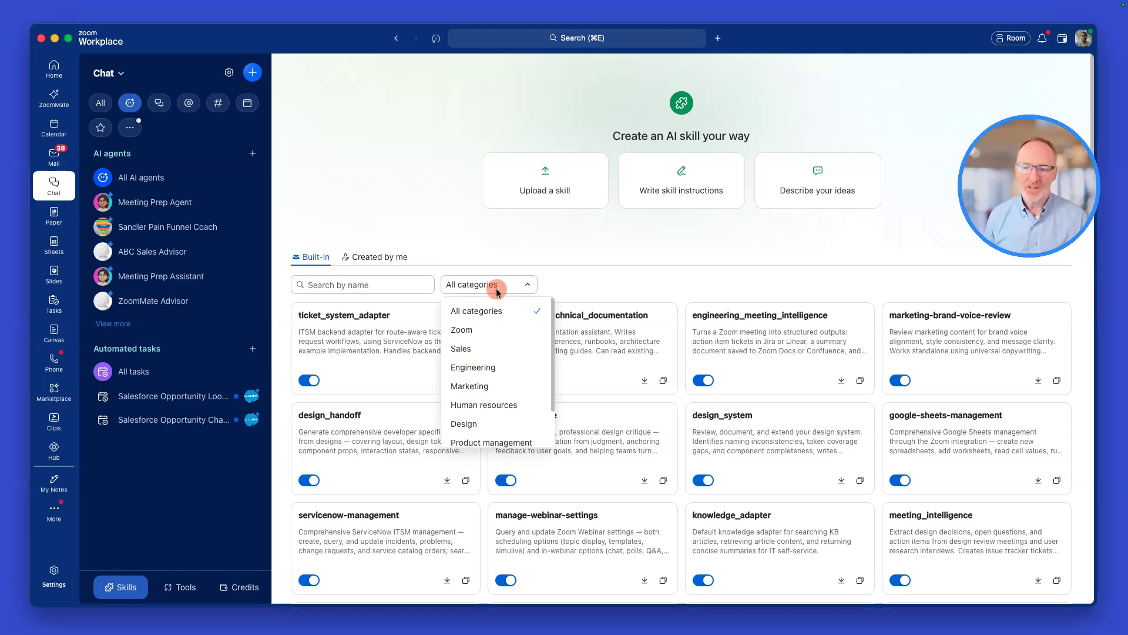
click(473, 350)
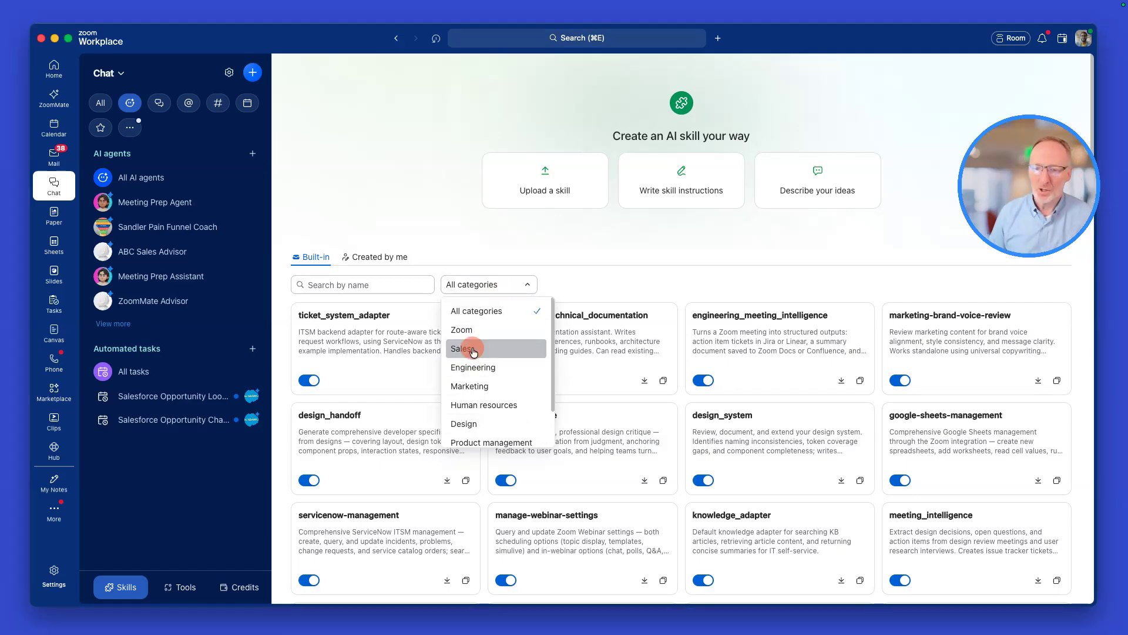
Look over the built-in Sales skills and filter the skills library by the Marketing category
scroll(605, 482, down, 1)
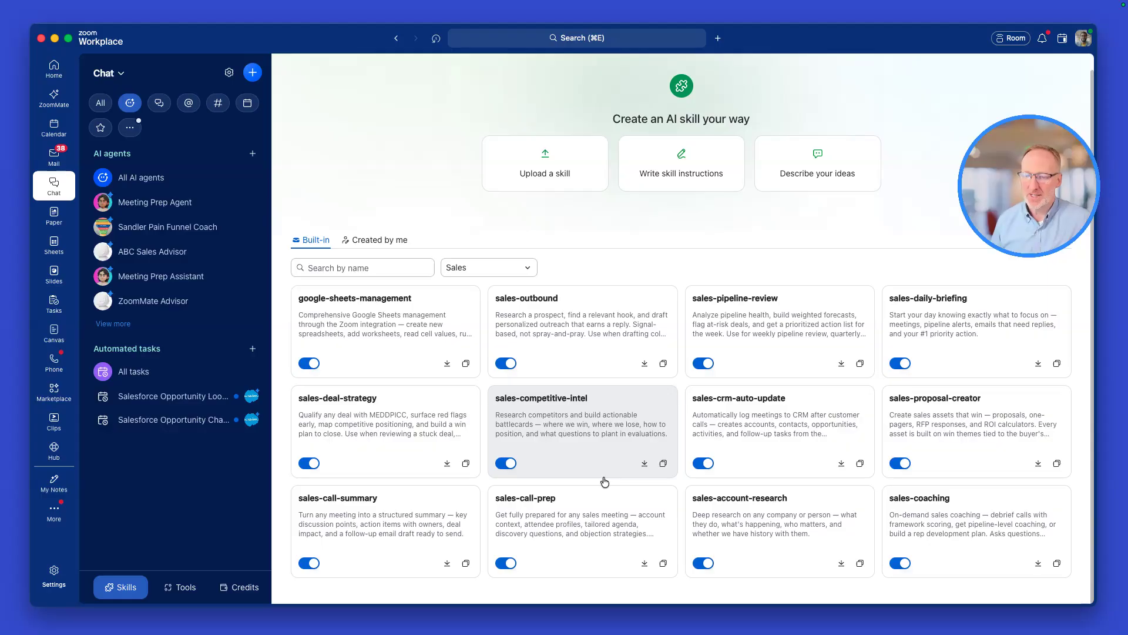
click(488, 270)
click(474, 364)
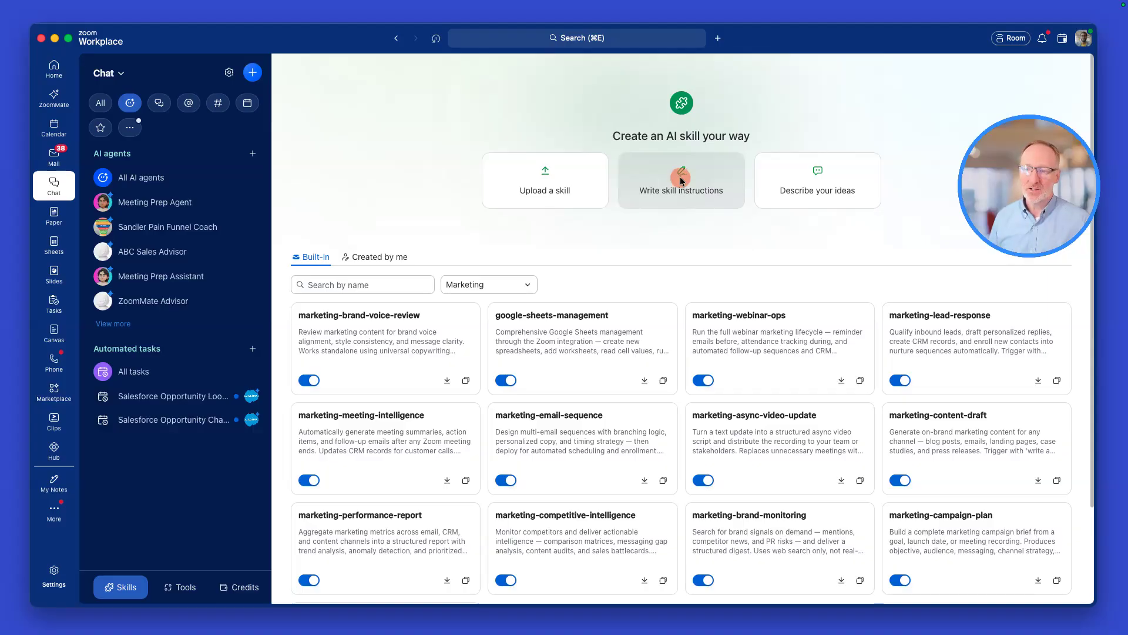
View the skill name, description and instruction fields of the form for writing skill instructions, and cancel it
click(679, 174)
click(417, 224)
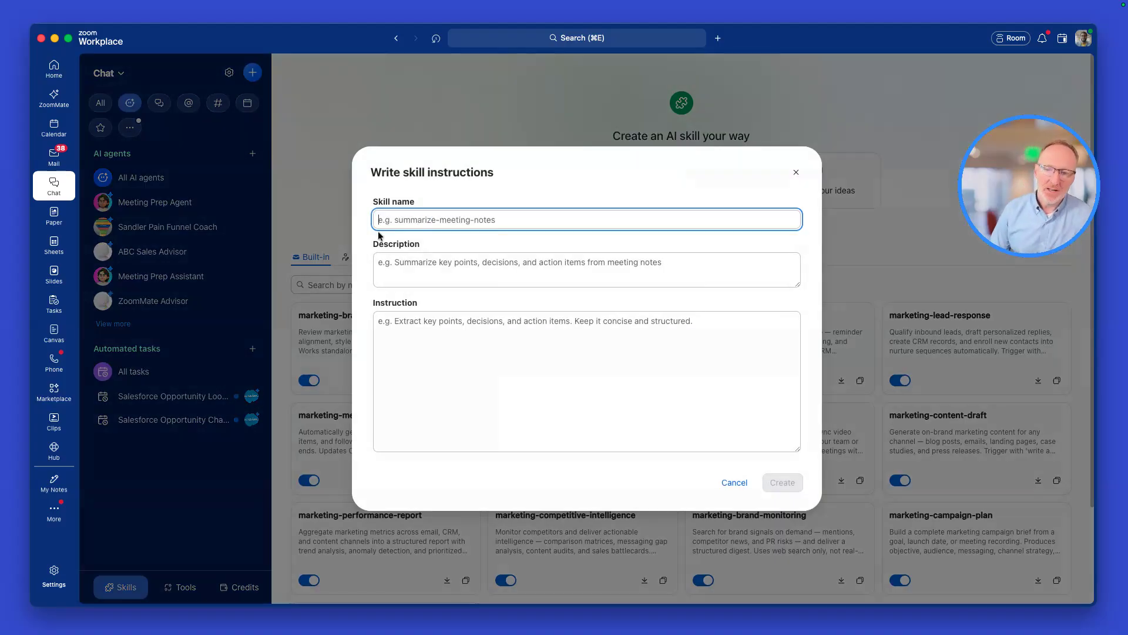
click(437, 272)
click(450, 345)
click(734, 482)
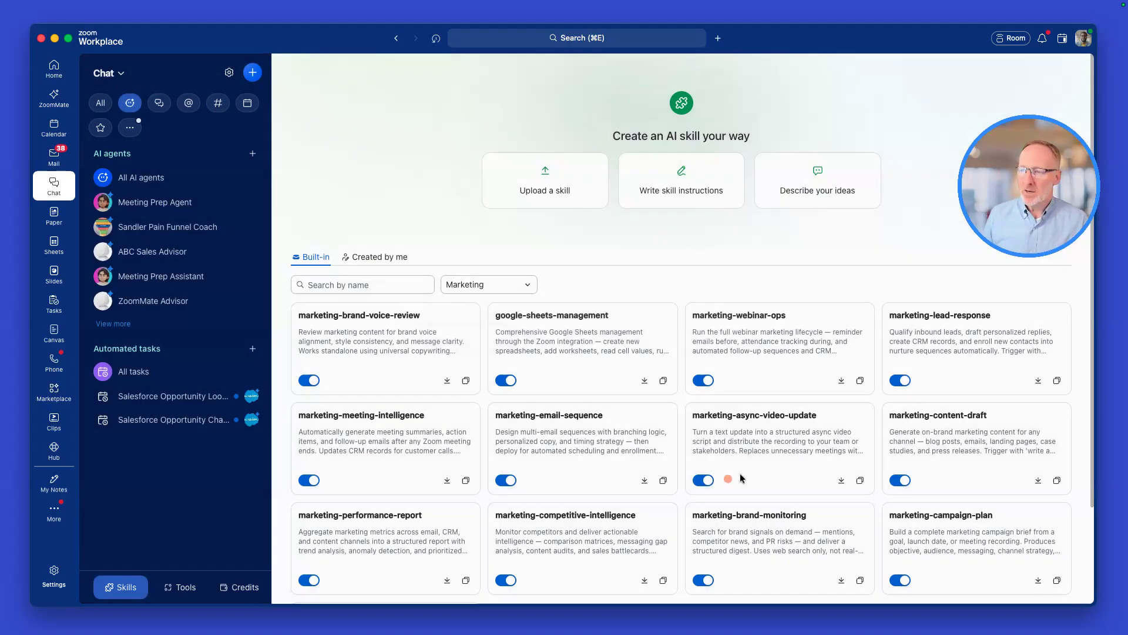
Submit a skill idea requiring Who, What and When for every meeting-prep action item, with incomplete ones marked by a caution flag and bold font
click(809, 196)
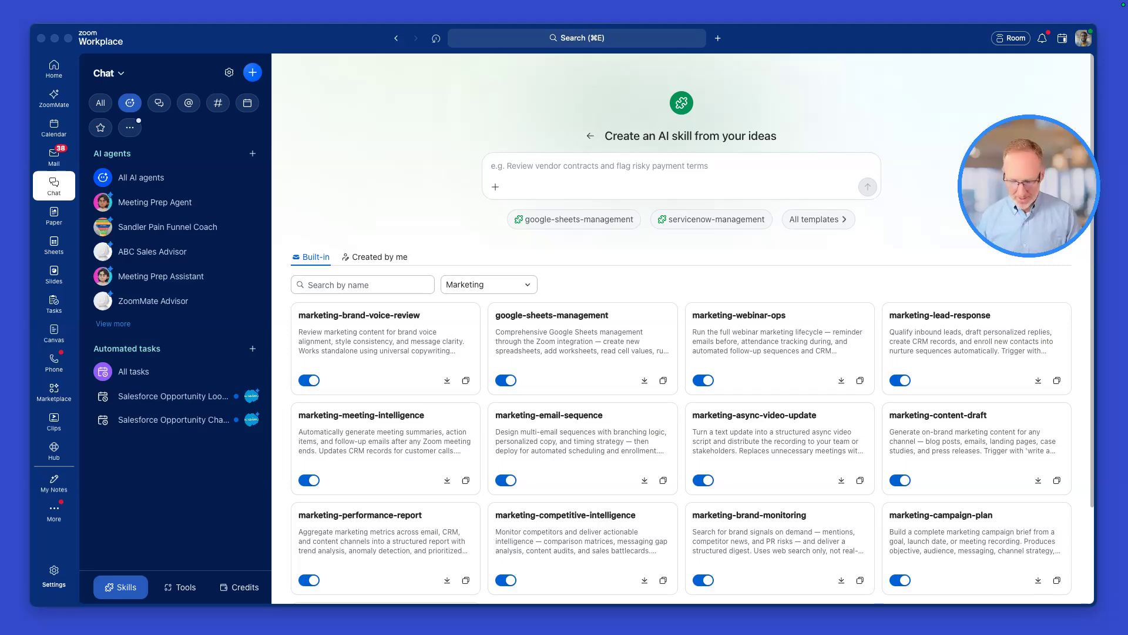
click(650, 164)
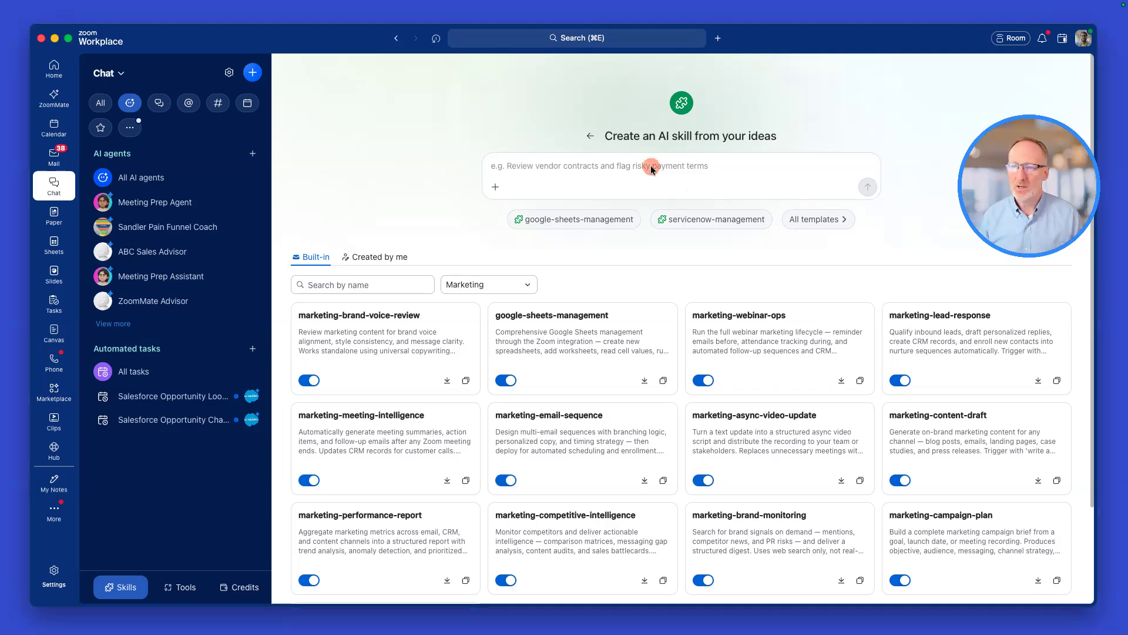
text(Every time I ask for a meeting prep document or overview, I want Action items to be captured in a very specific way.  It should always identify three items of importance:  Who is doing What and by When.  If an action items does not have all 3 of these items, identify this clearly by a caution flag and bold font to signify importance.)
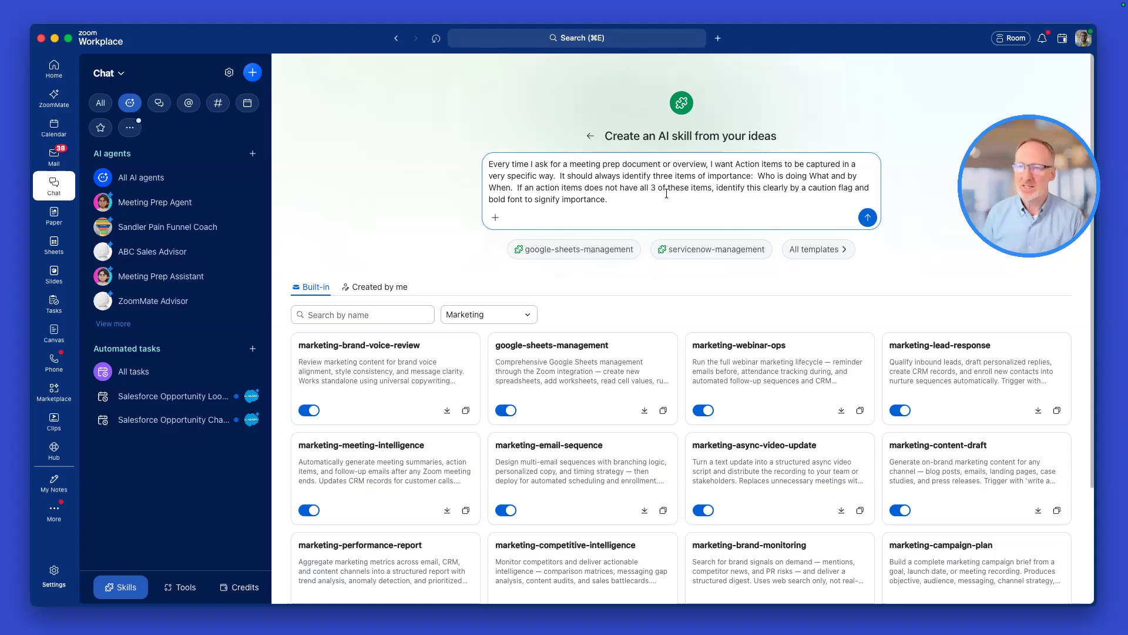
click(867, 218)
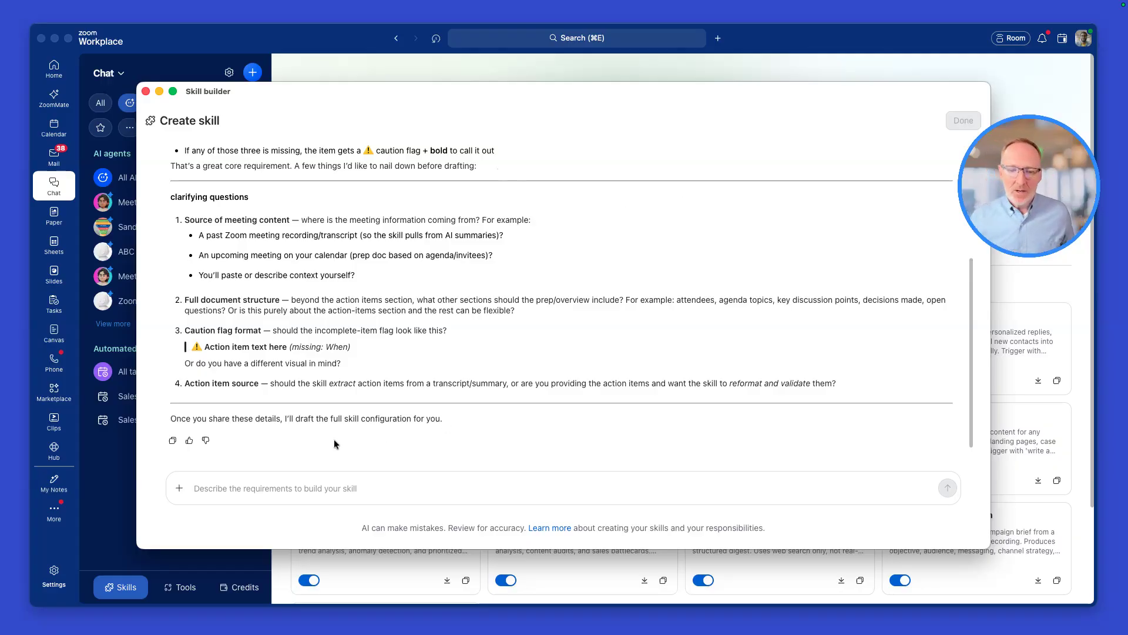
Read the skill builder's summary of the requirements and its clarifying questions
scroll(403, 329, up, 5)
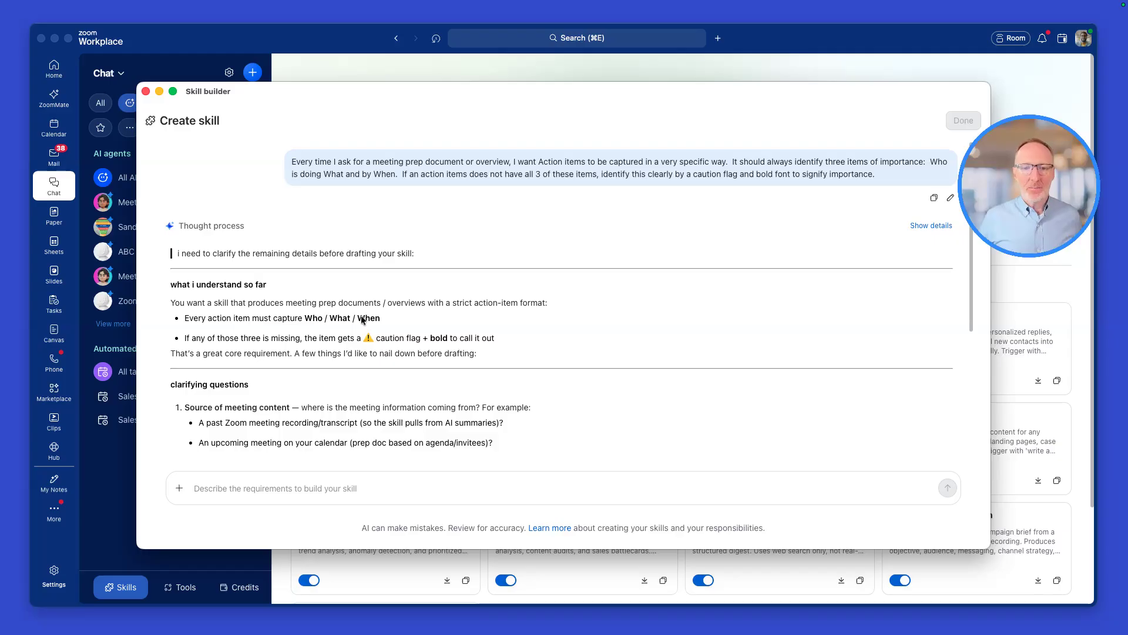
scroll(263, 287, down, 2)
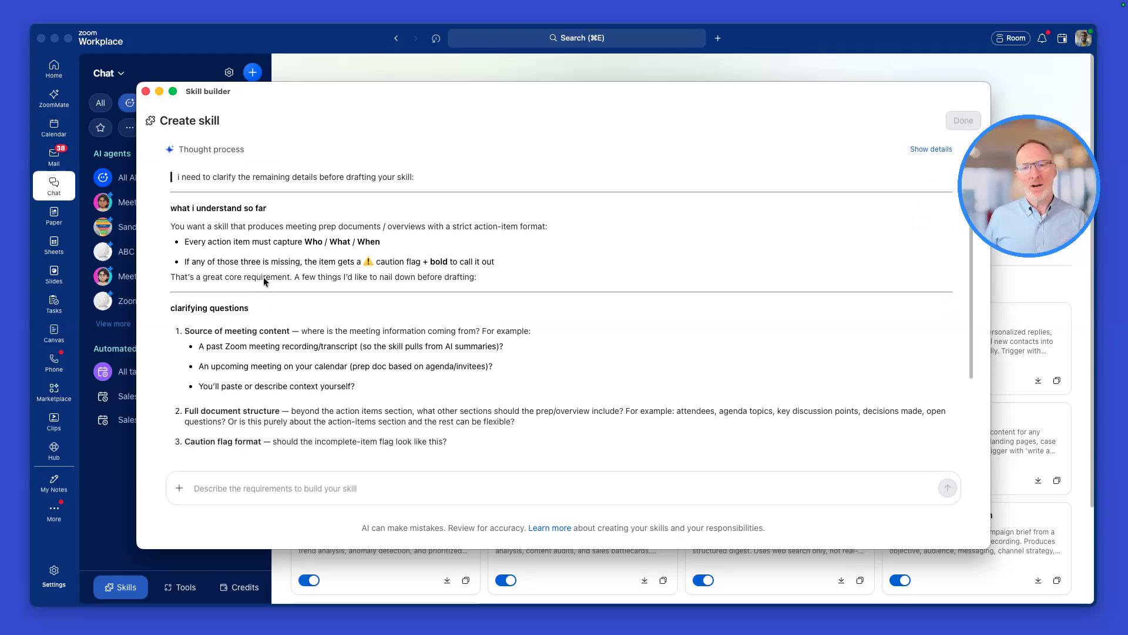
scroll(344, 255, down, 2)
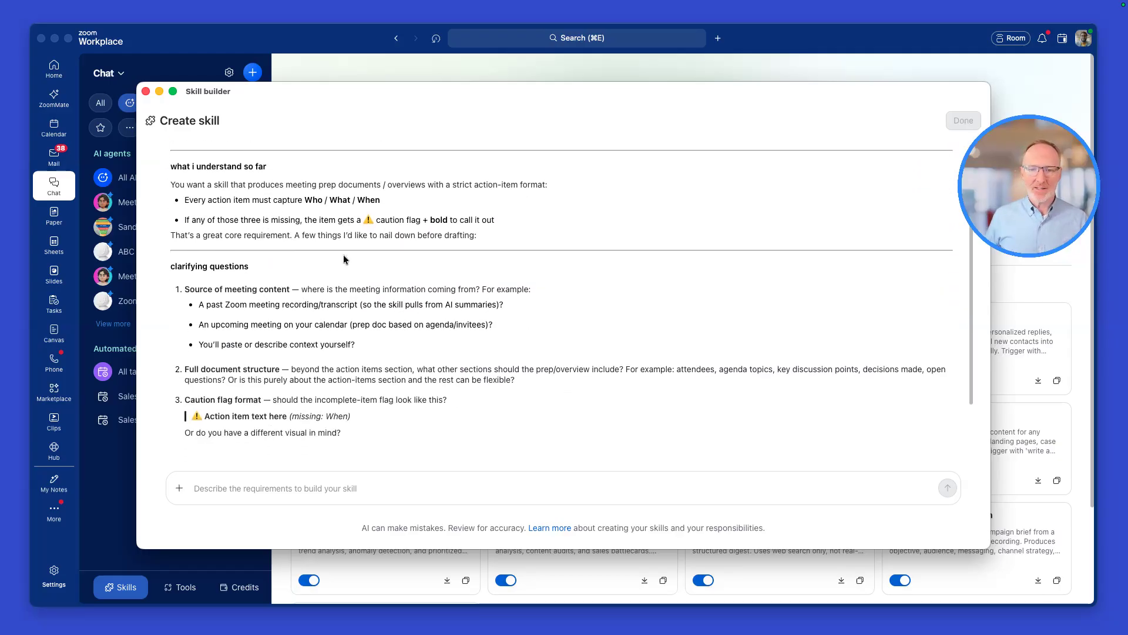
scroll(267, 307, down, 2)
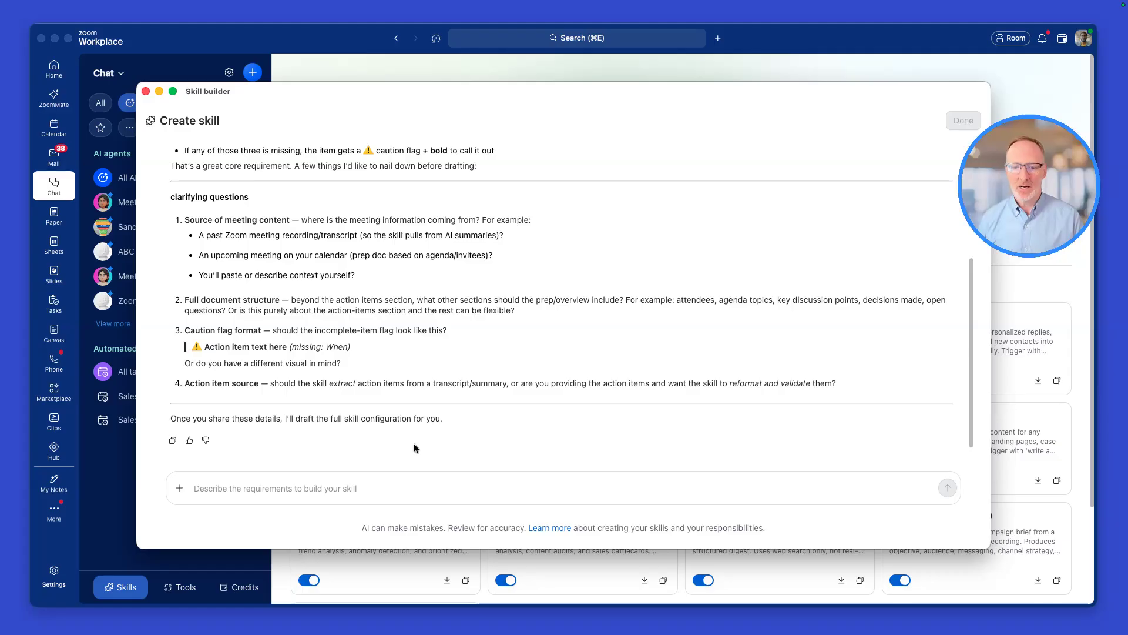
Answer the content source question: "1. Yes, this is mostly from meetings, but could be action items from Chat, email or phone calls."
click(264, 489)
text(yes,)
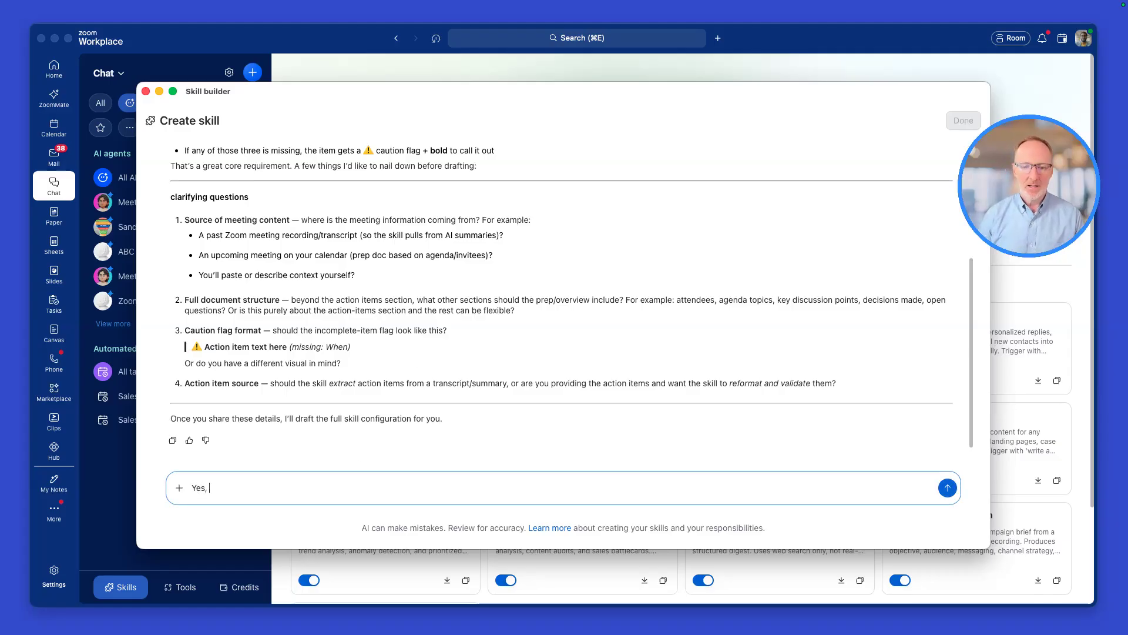
key(BackSpace)
key(BackSpace)
key(BackSpace)
key(BackSpace)
key(BackSpace)
text(1. Ye)
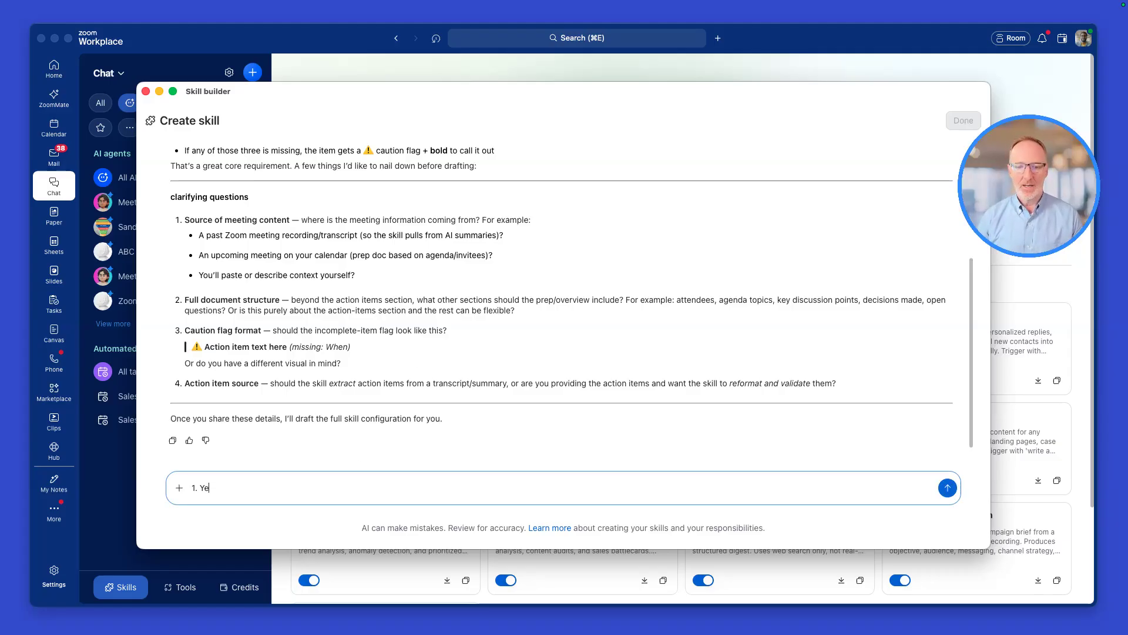
text(s, this is amo)
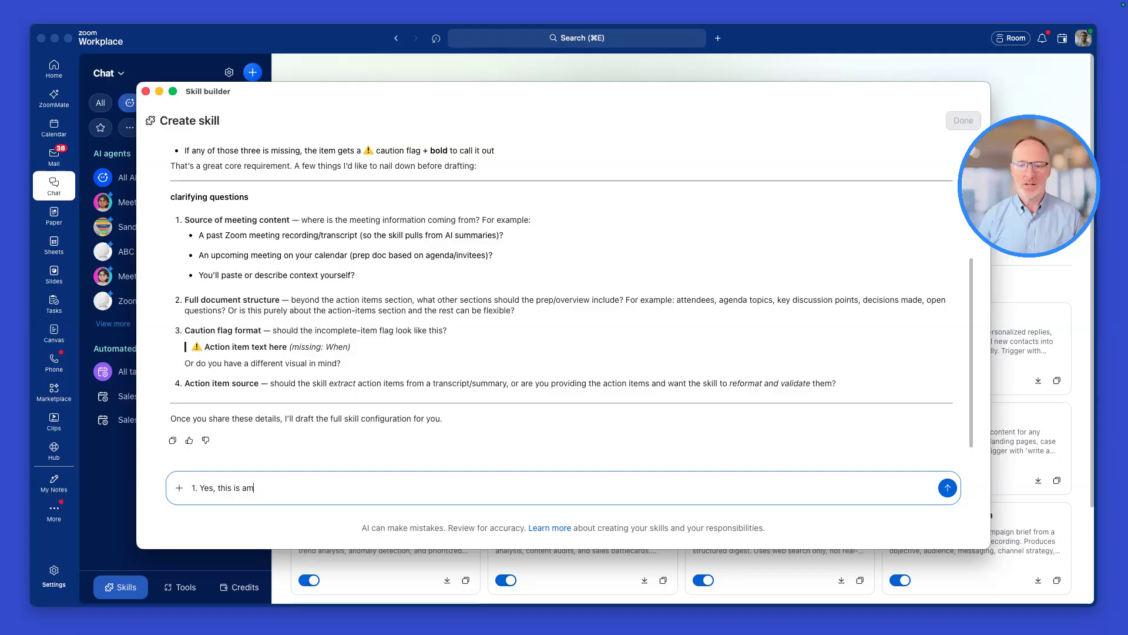
key(BackSpace)
key(BackSpace)
text(mostly f)
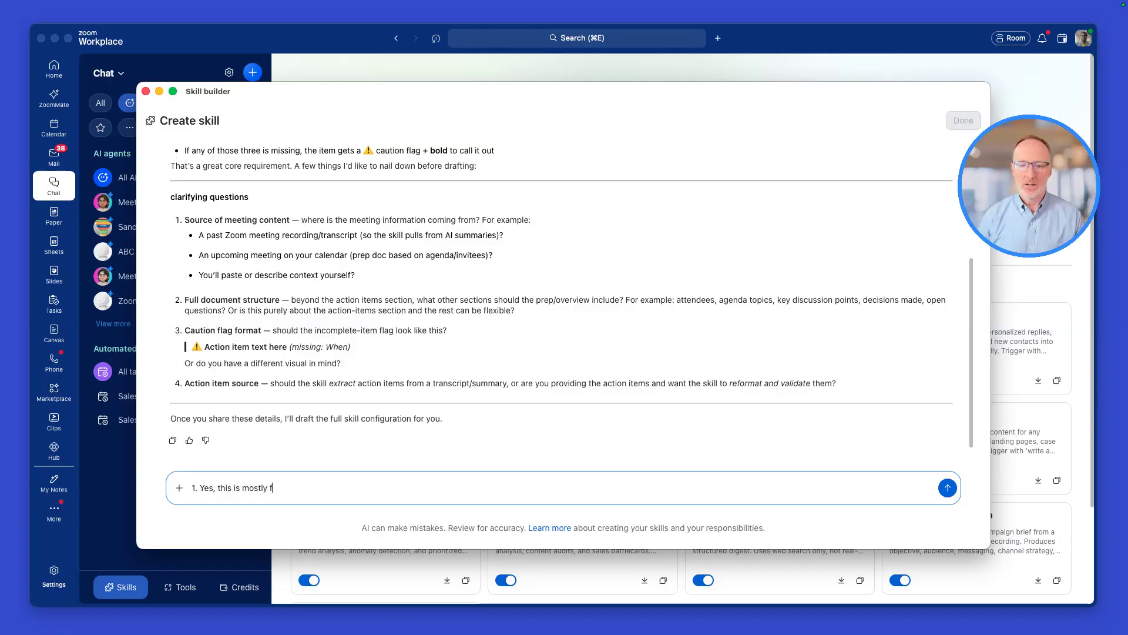
text(rom meetings, but could)
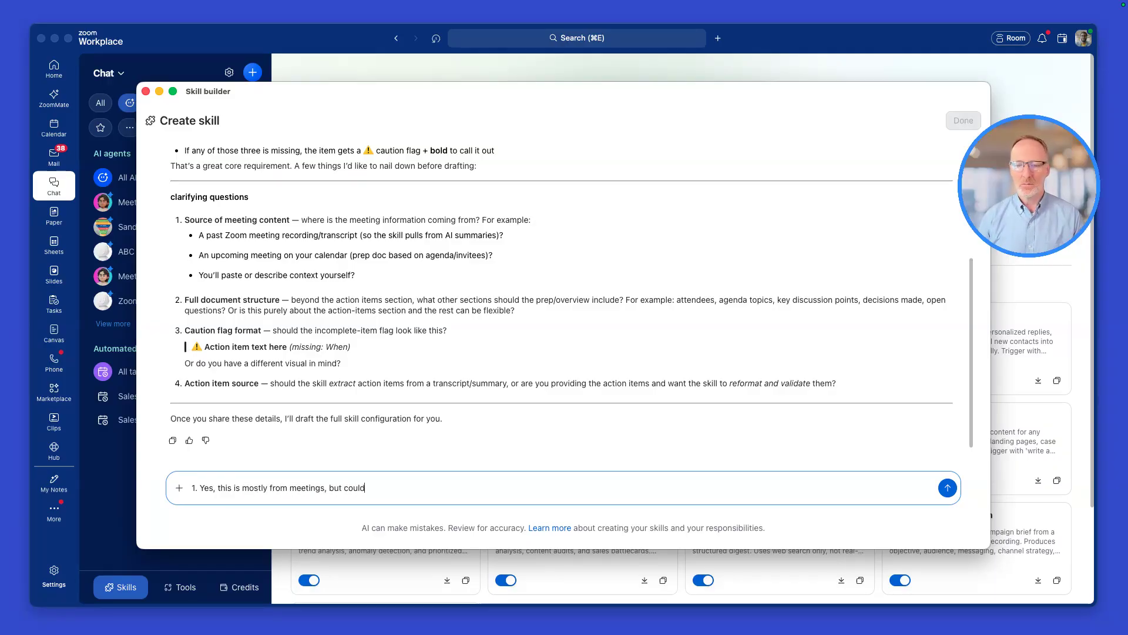
text( be action items fr)
key(BackSpace)
text(action )
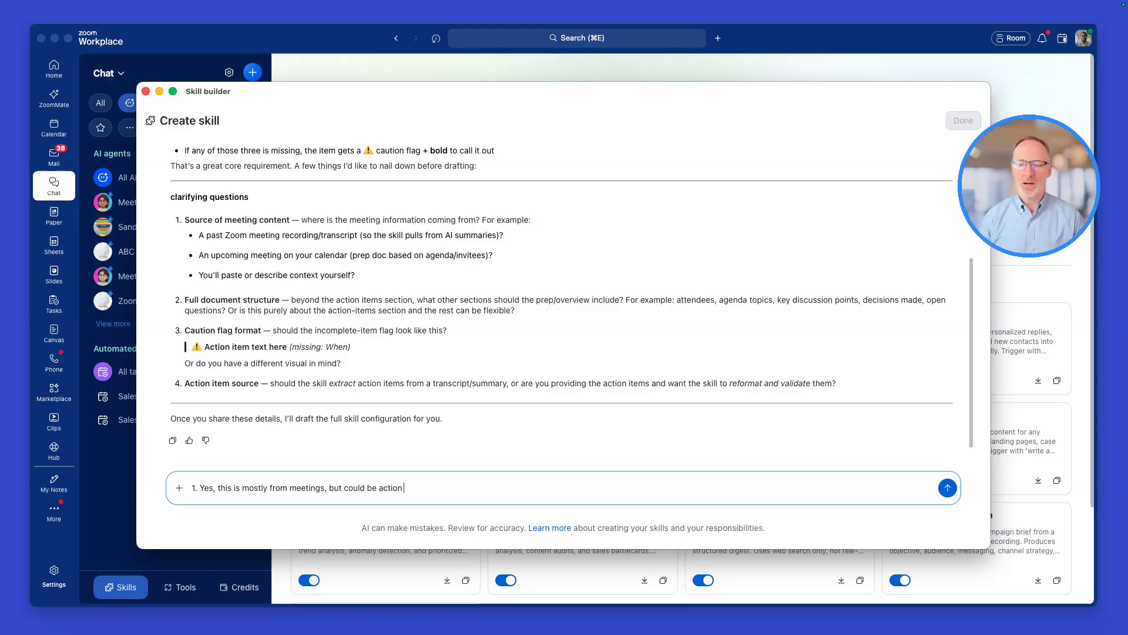
text(items from Chat, email or)
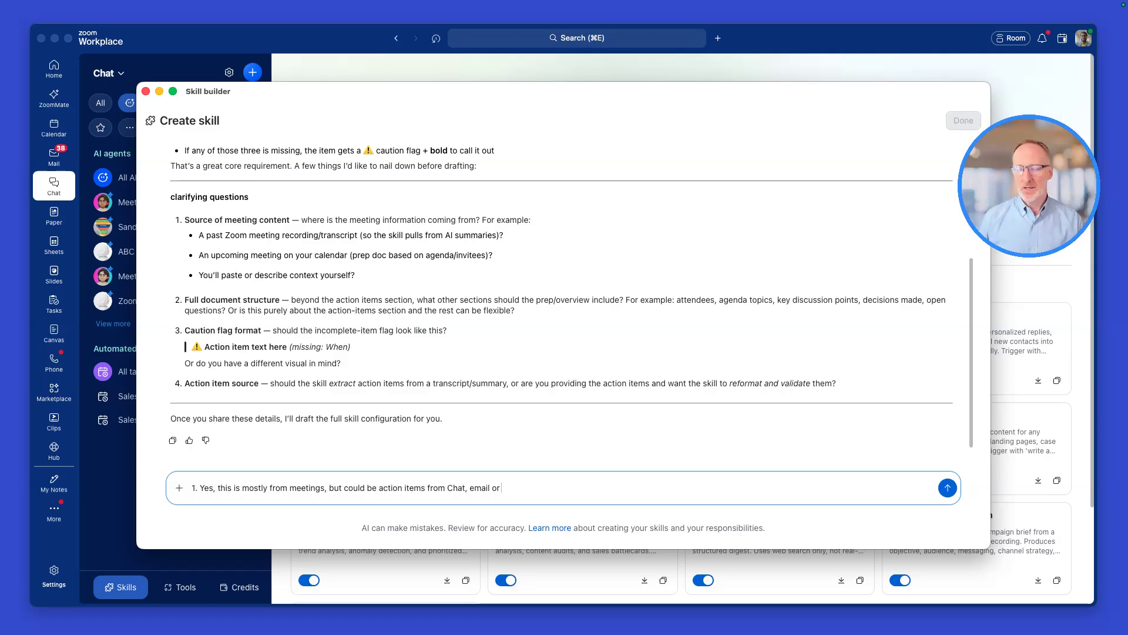
text( phone ca)
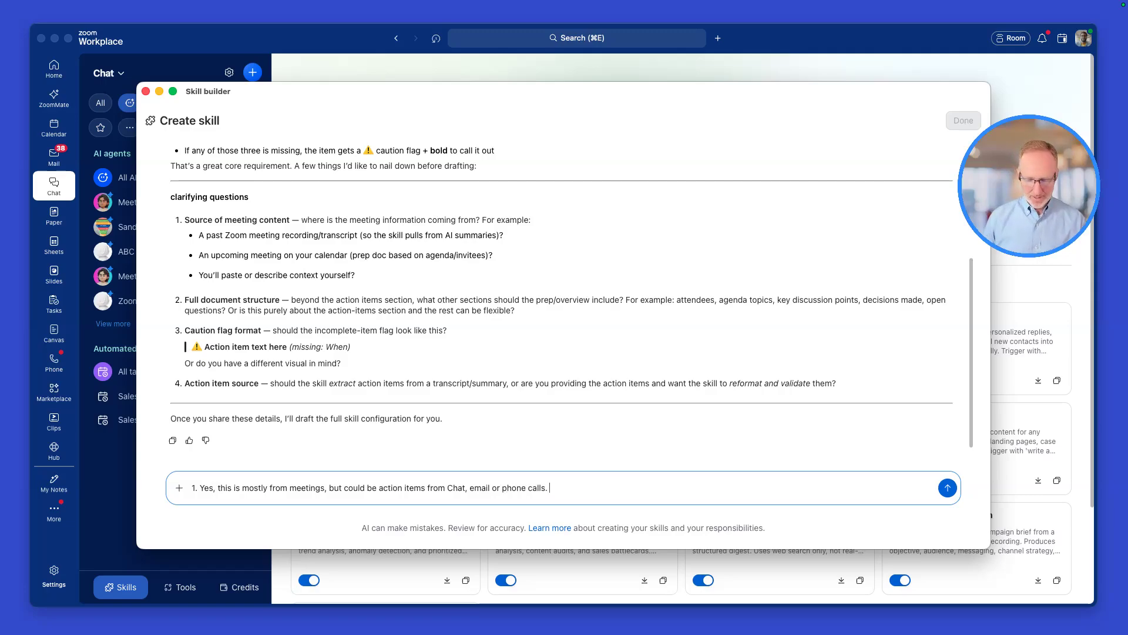
text(lls.)
key(shift+Return)
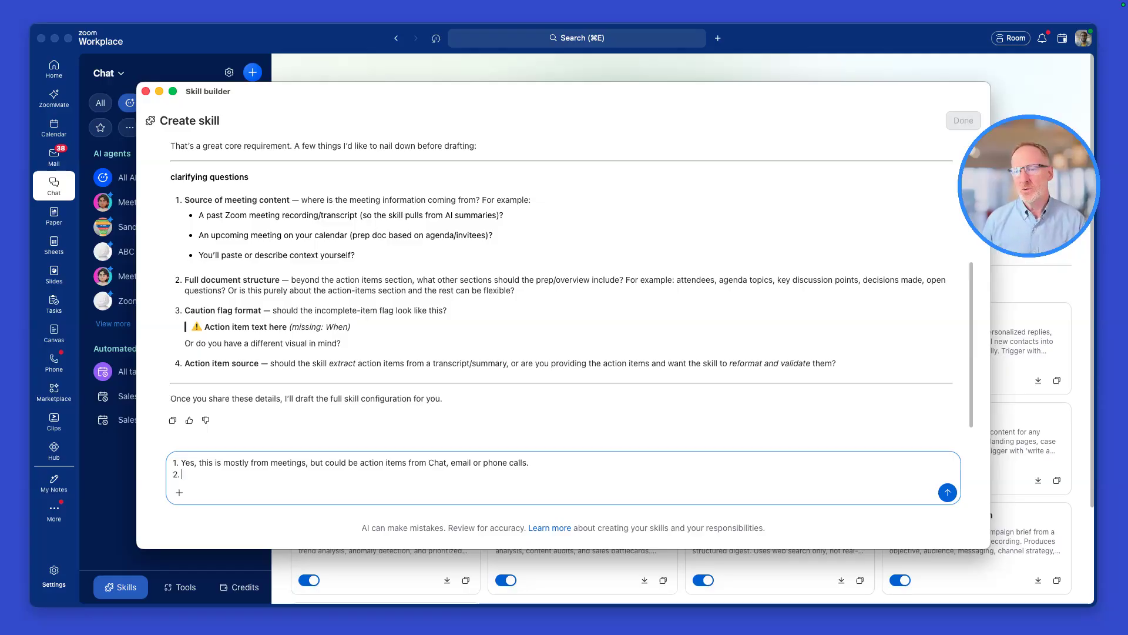
Add the document structure answer: "2. Focus this skill only on the action items, I will have other skills for the rest of the document."
text(2. Focus th)
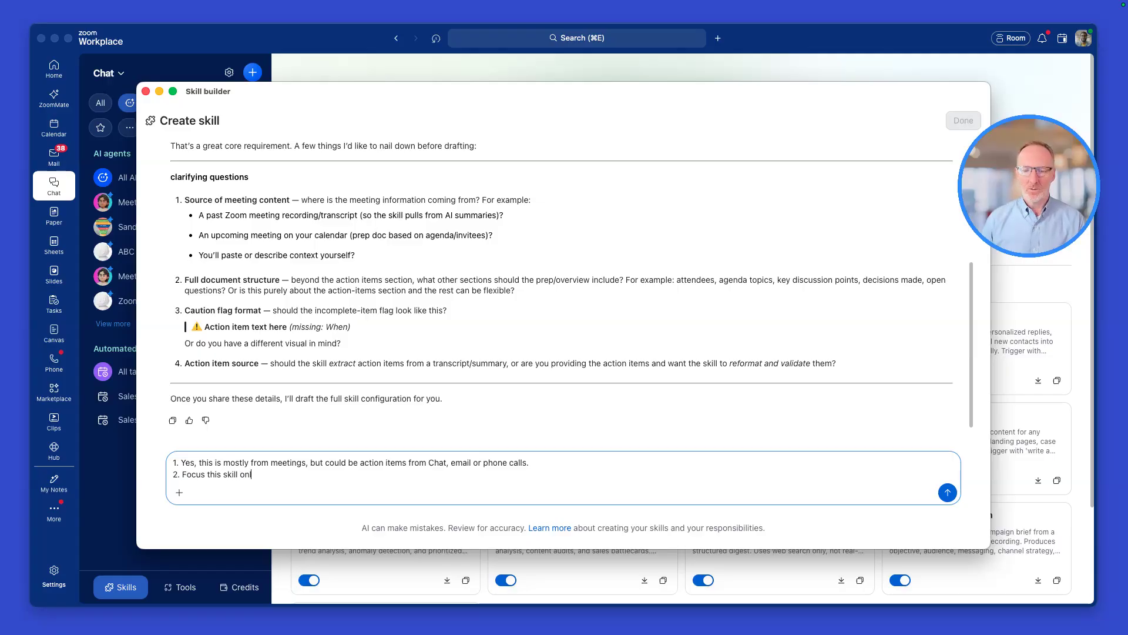
text(is skill only on the ation iitems, I w)
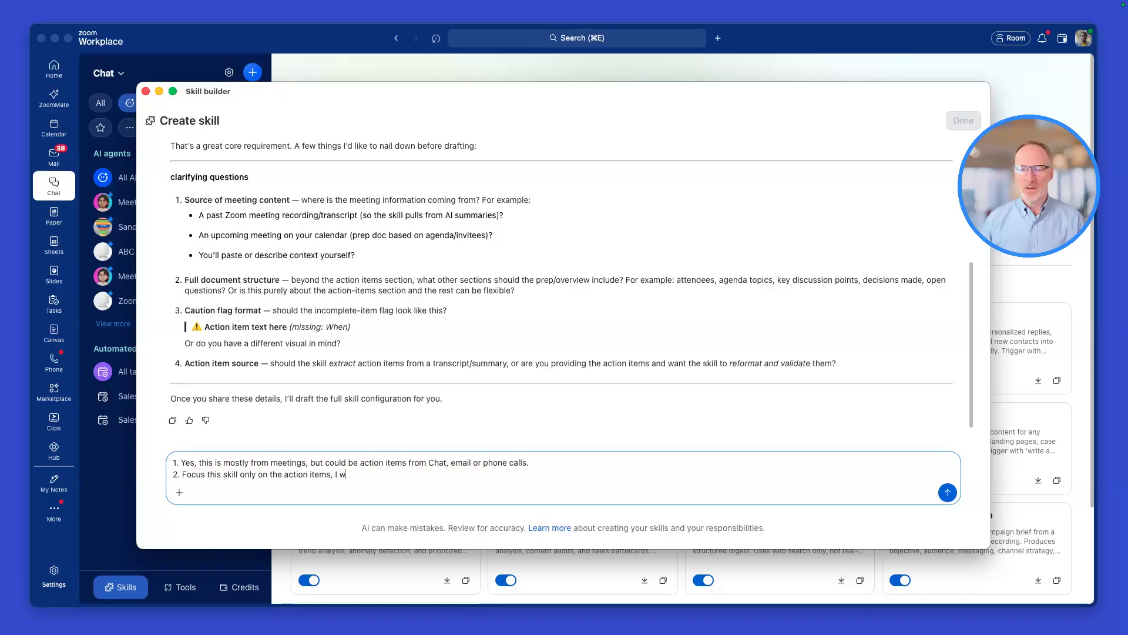
text(ill have other skill)
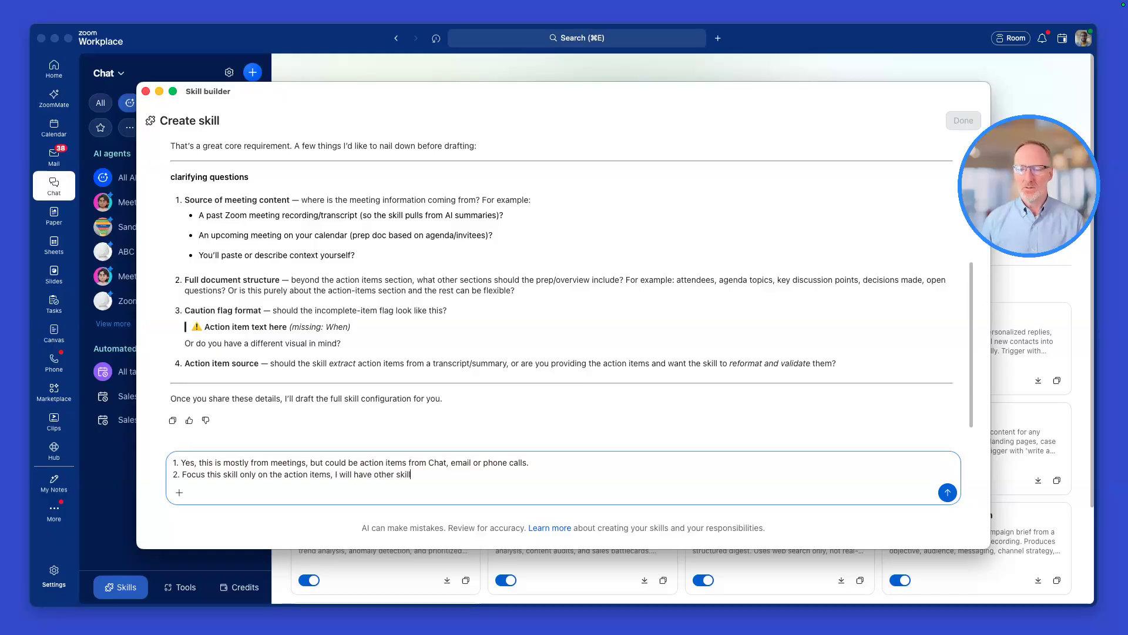
text(s for the rest of)
text(the document)
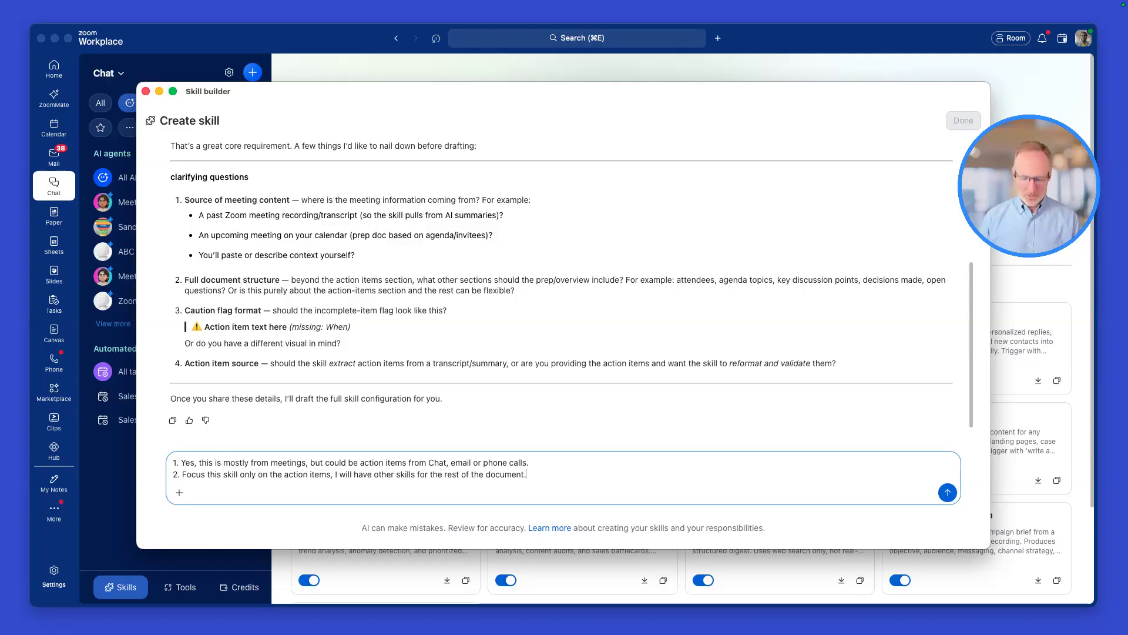
text(.)
key(shift+Return)
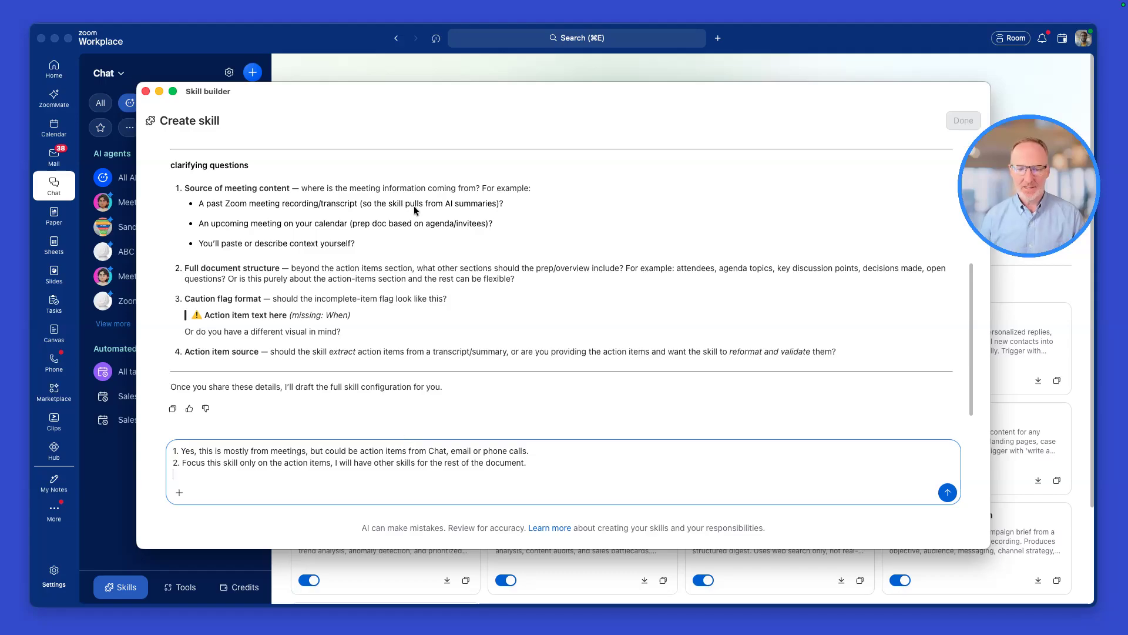
Add the caution flag format answer: "3. Yes, the action item incomplete caution icon looks great"
text(3. Yes, the)
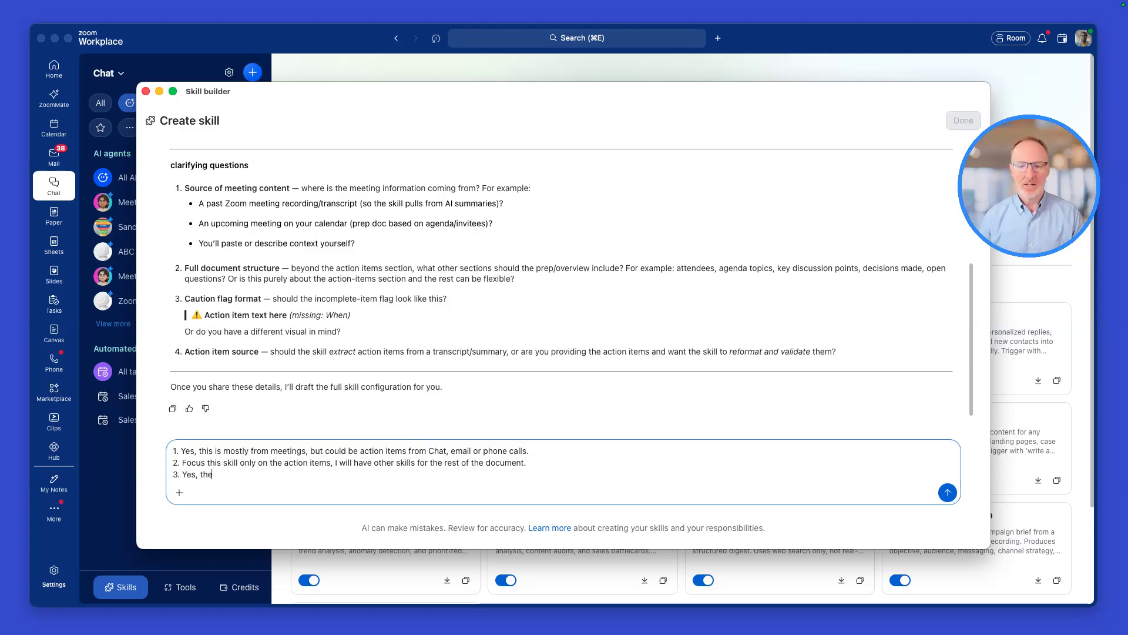
text( action item )
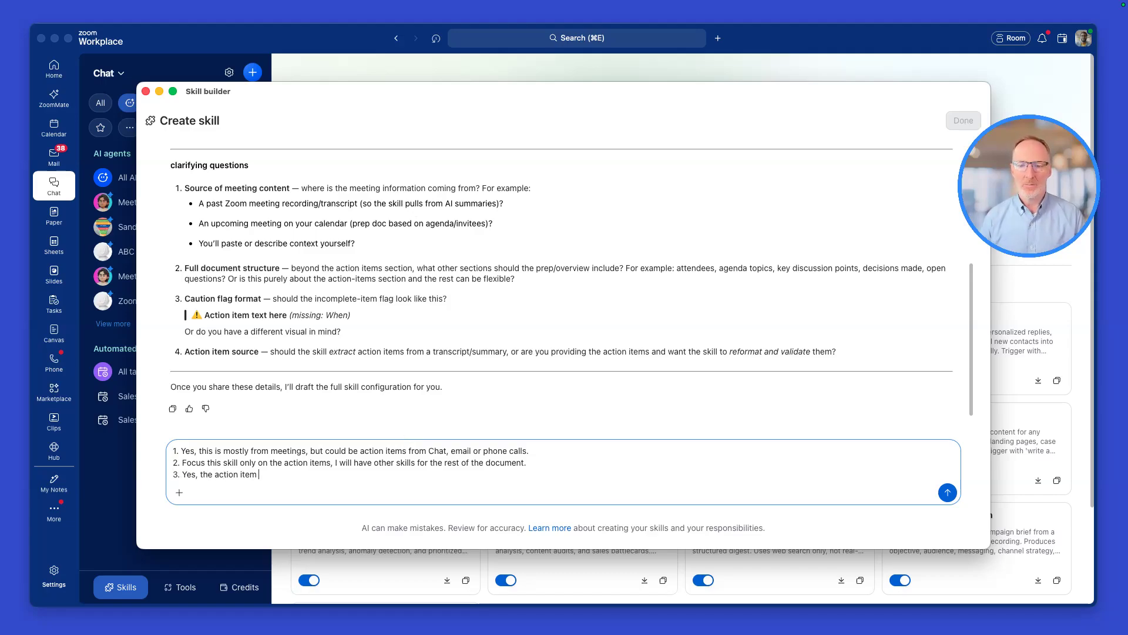
text(incomplet)
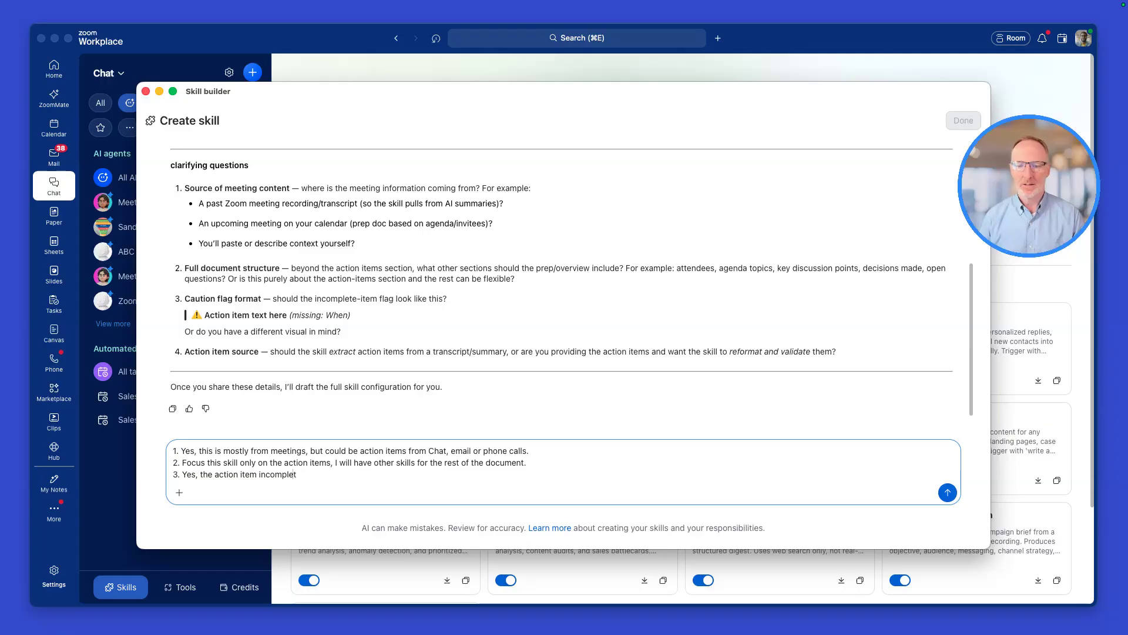
text(e caution ic)
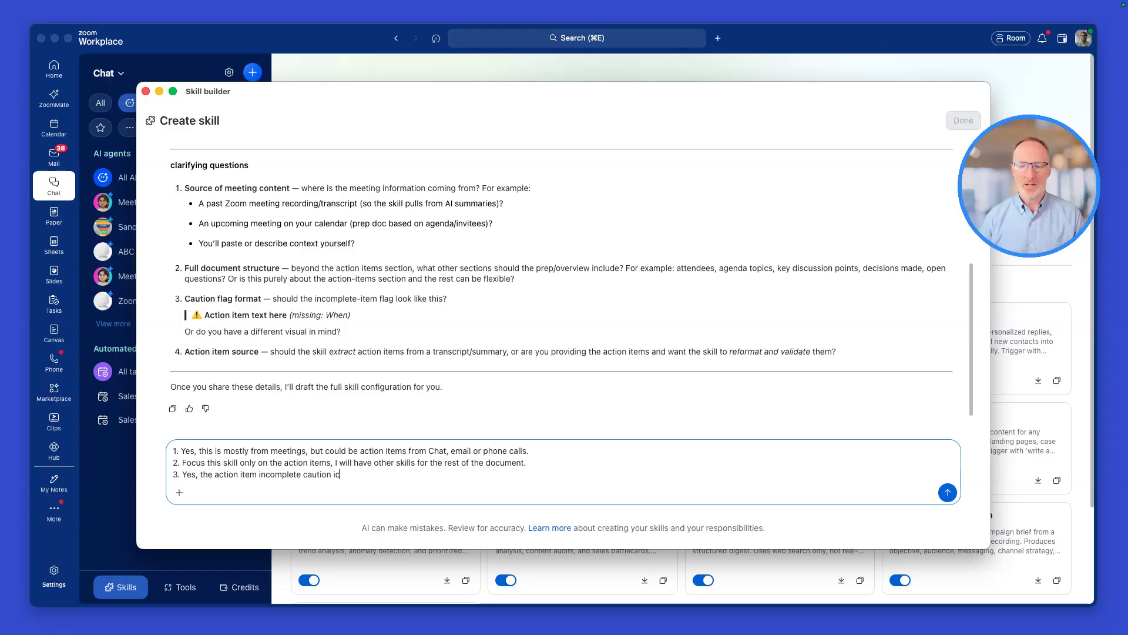
text(on looks great)
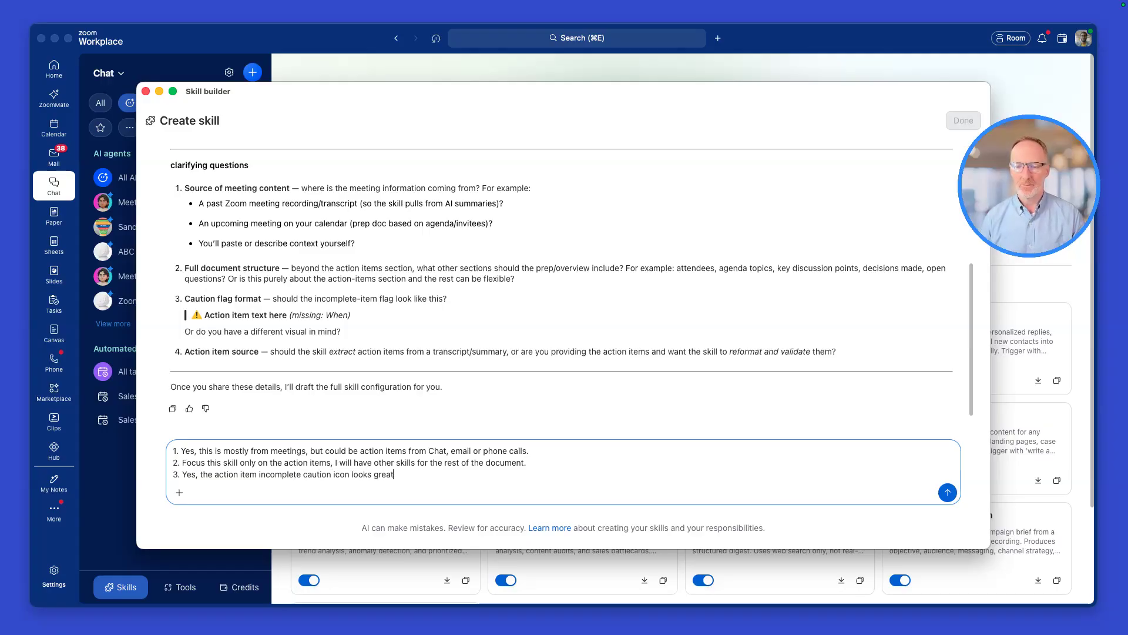
key(shift+Return)
Add the action item source answer "4. Skill should extract out the action items itself." and submit the reply to the skill builder
text(4.)
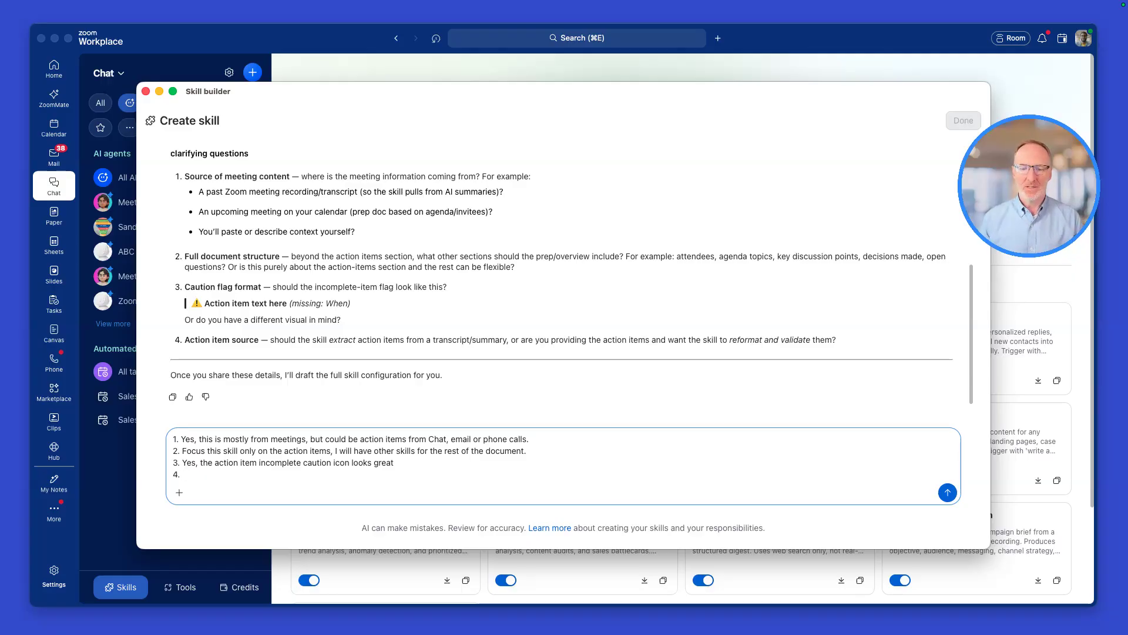
text(l should extrac)
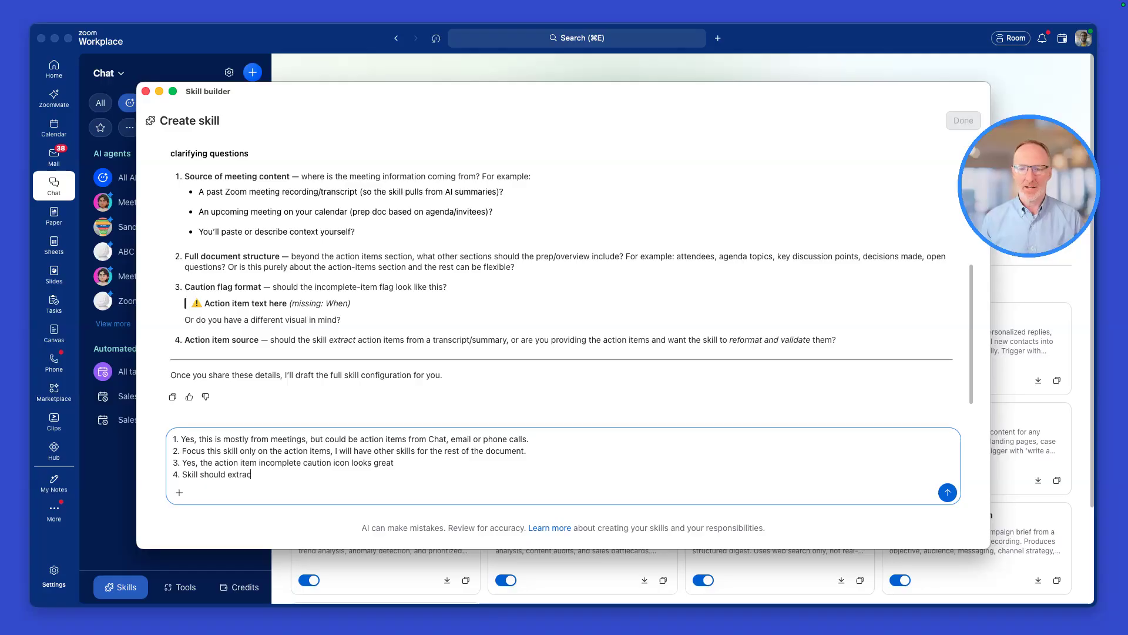
text(t out the action items itself.)
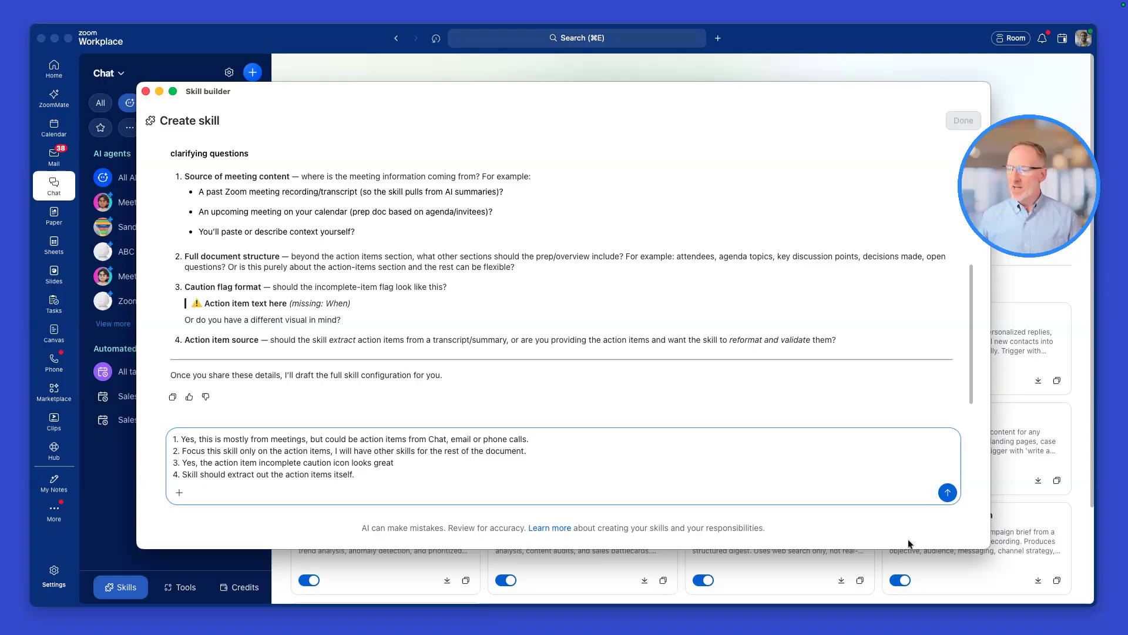
click(948, 492)
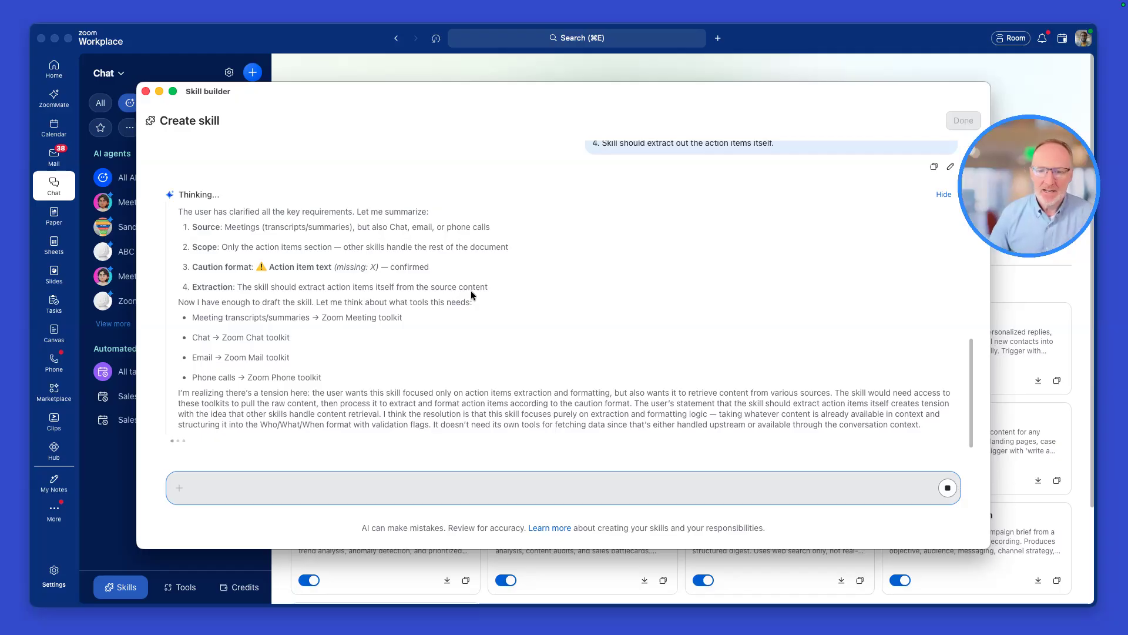
Review the skill builder conversation and the generated extract-action-items configuration, and finish creating the skill
scroll(471, 290, up, 15)
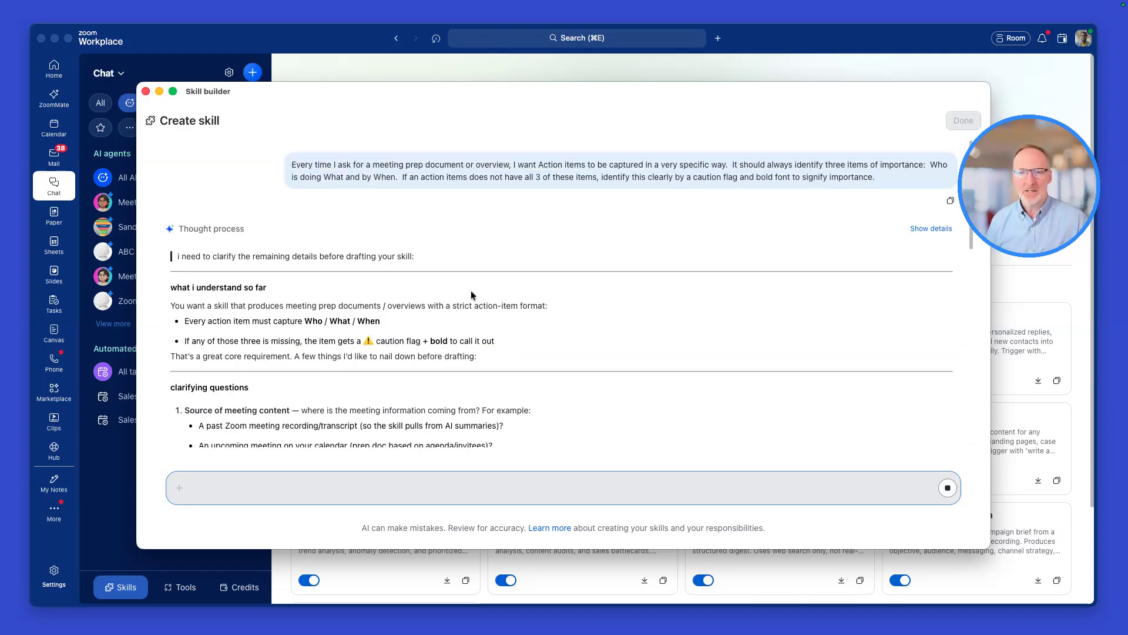
scroll(472, 312, down, 15)
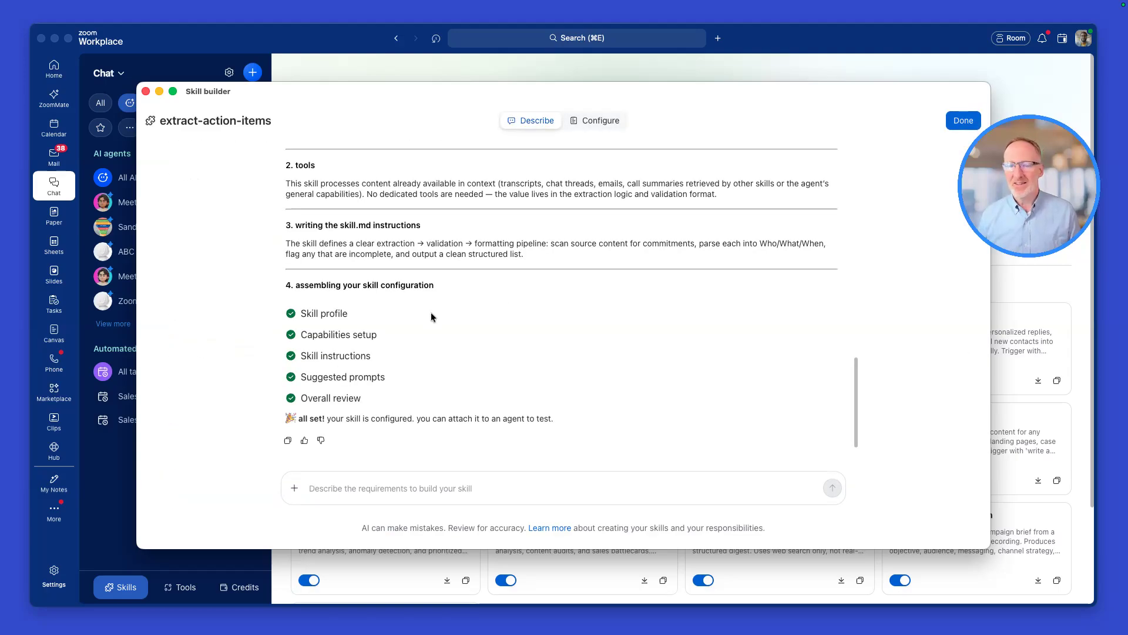
click(596, 133)
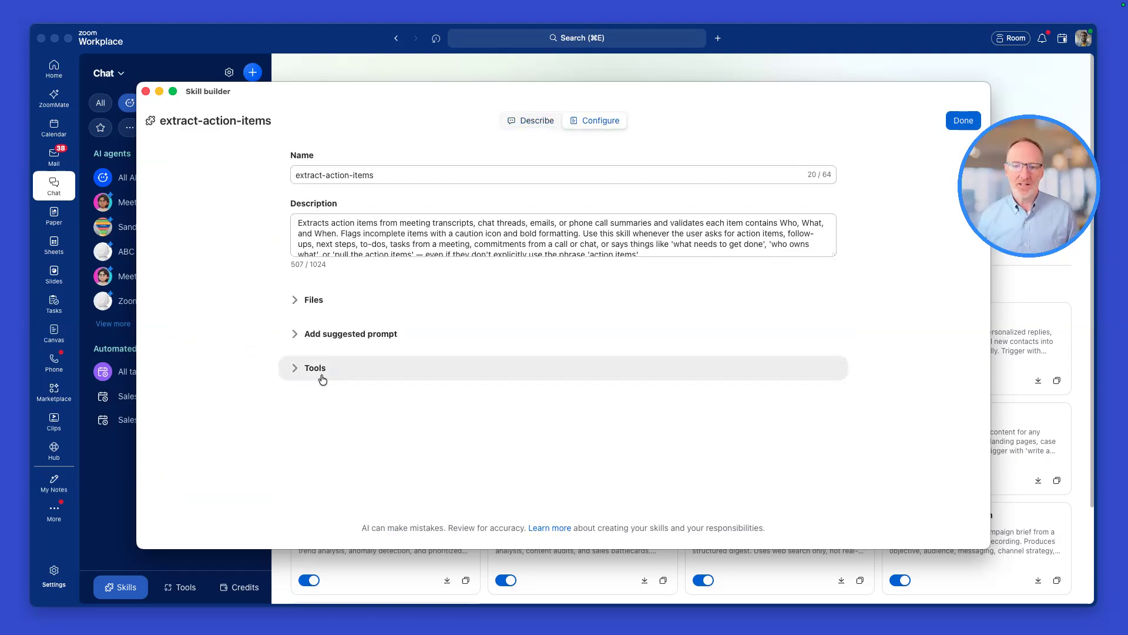
click(531, 121)
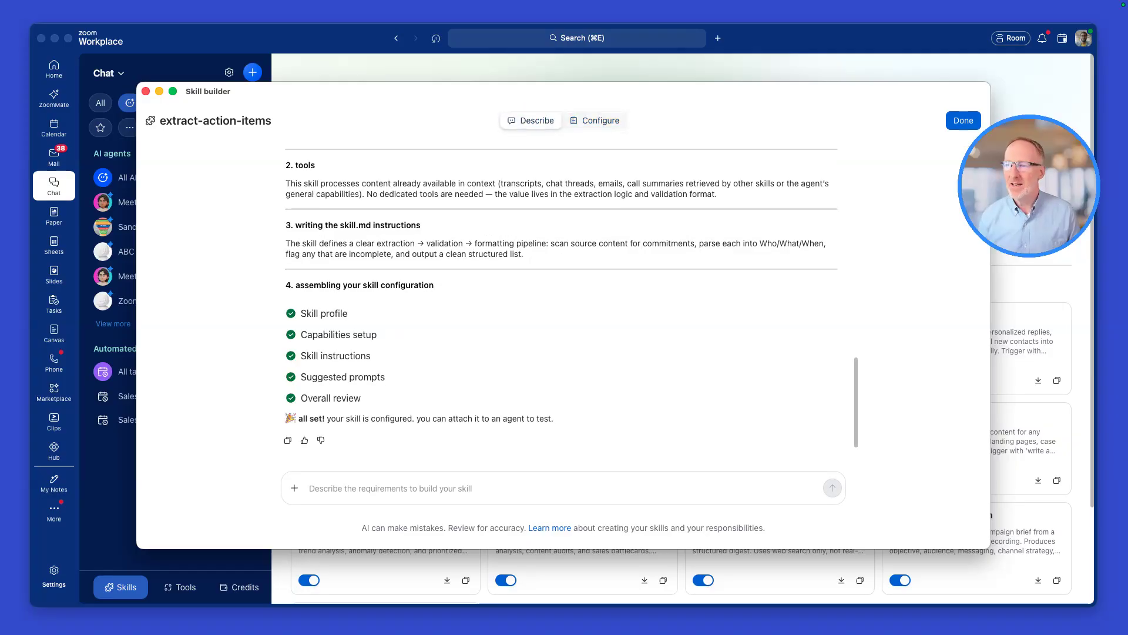
click(963, 120)
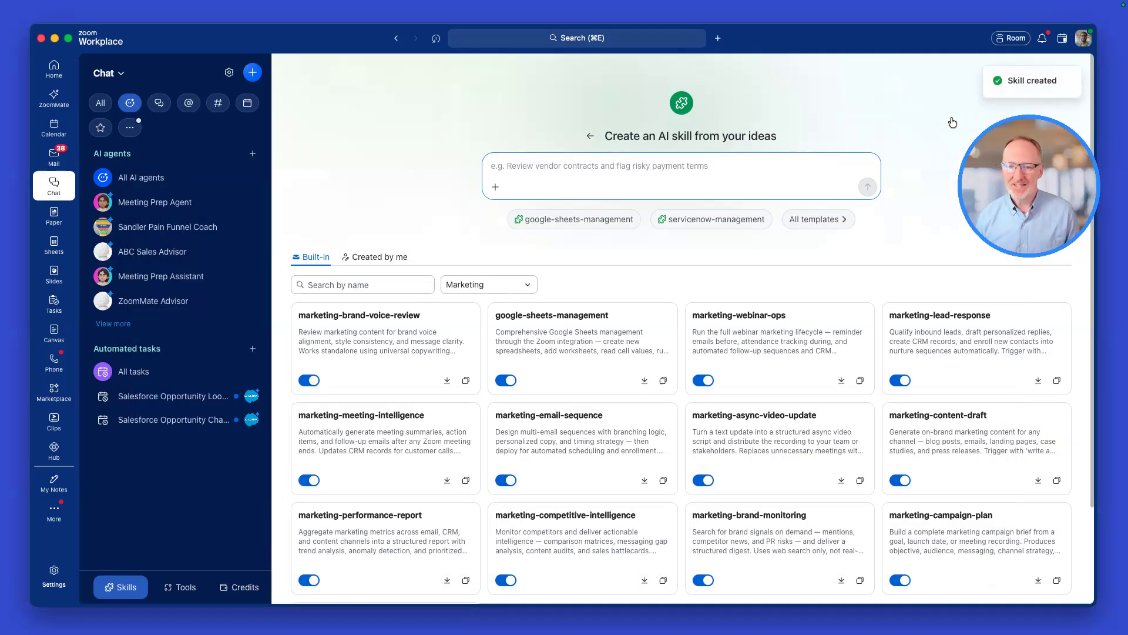
Show the skills created by me and check the additional options available for the extract-action-items skill
click(527, 283)
click(366, 257)
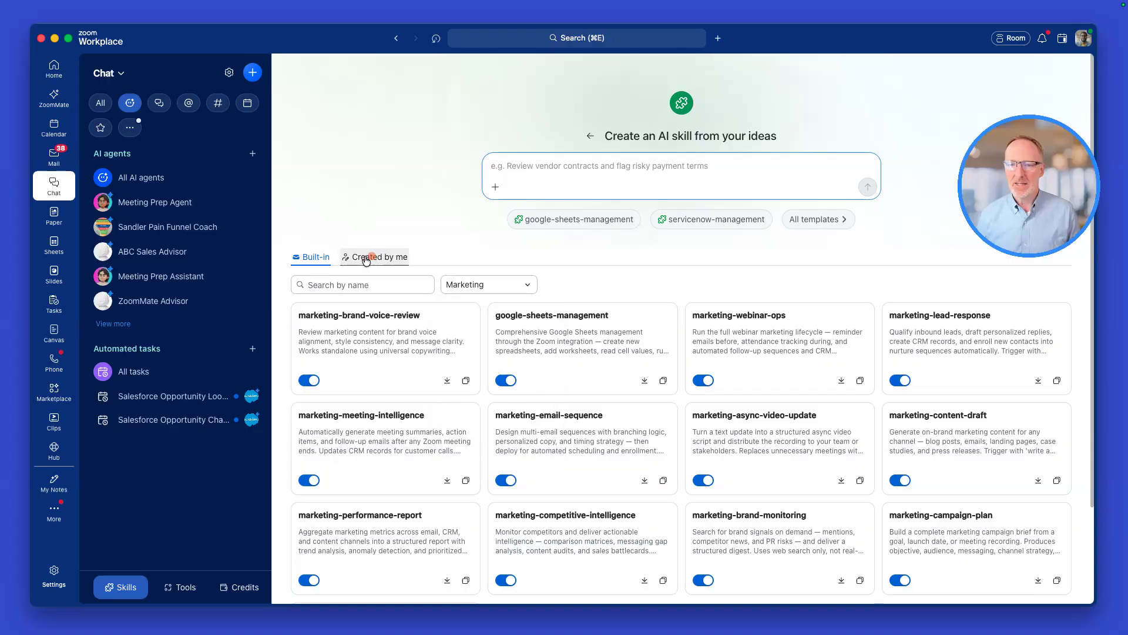
click(365, 257)
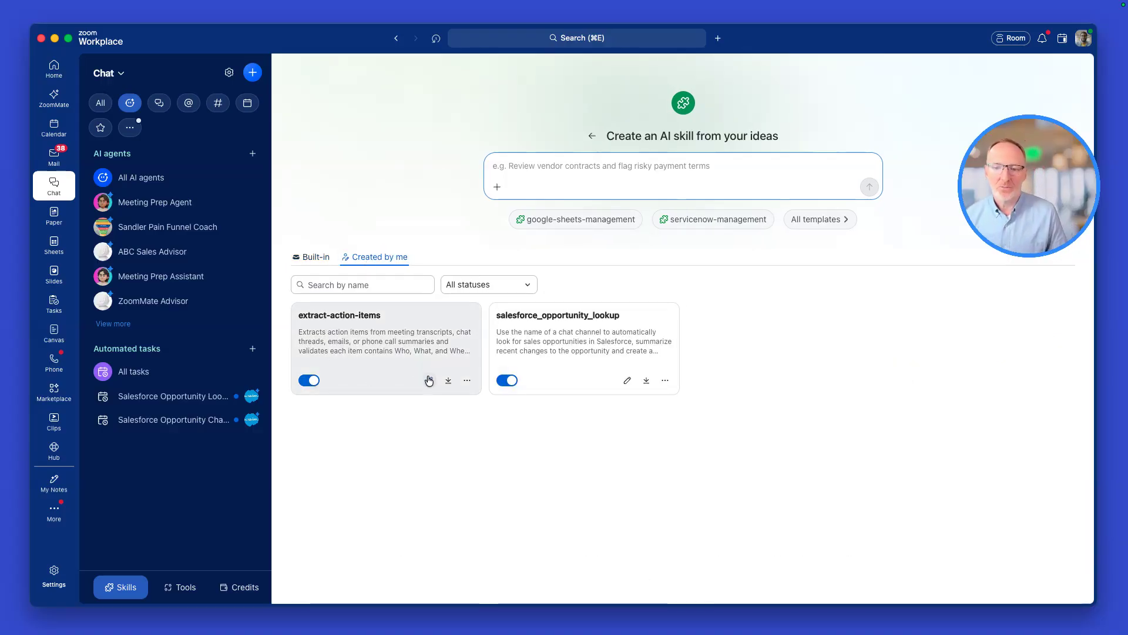
click(470, 382)
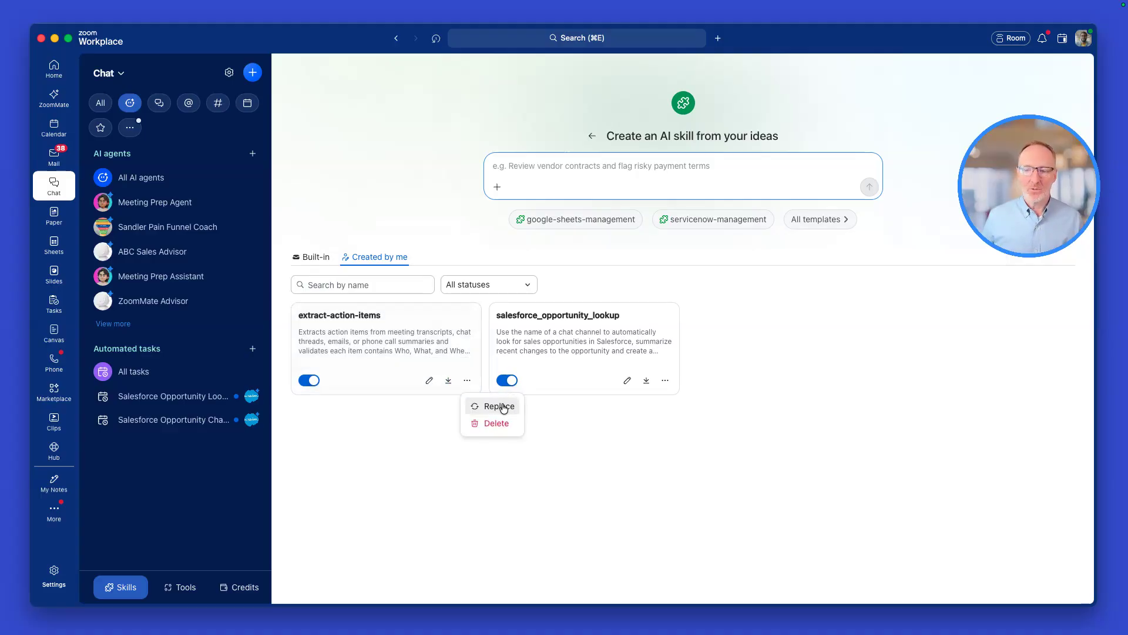
click(310, 383)
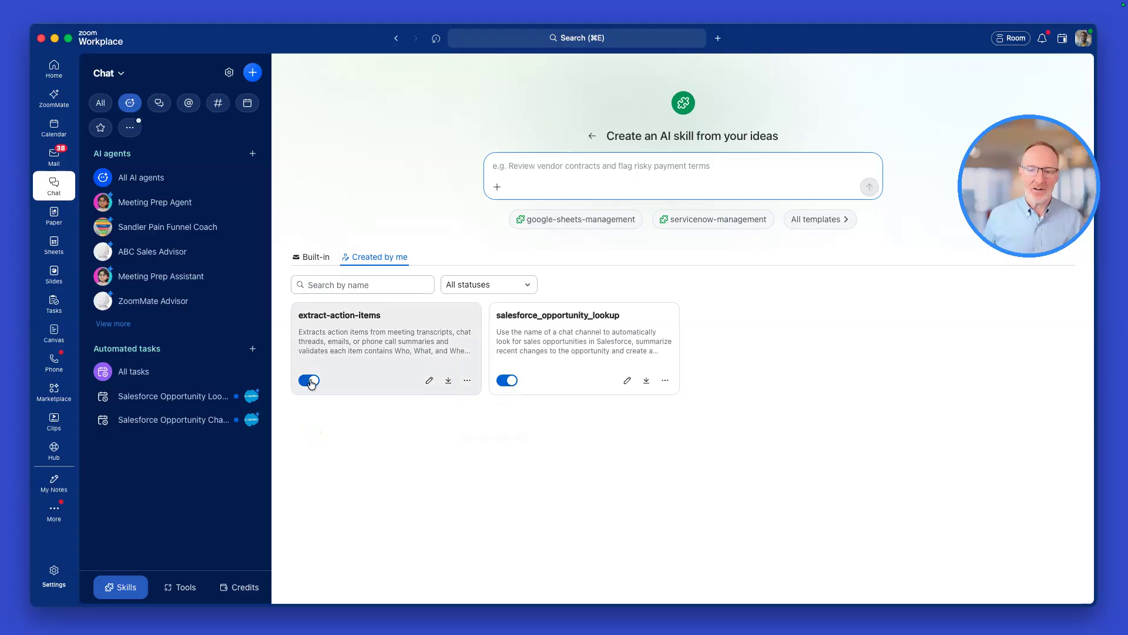
click(311, 381)
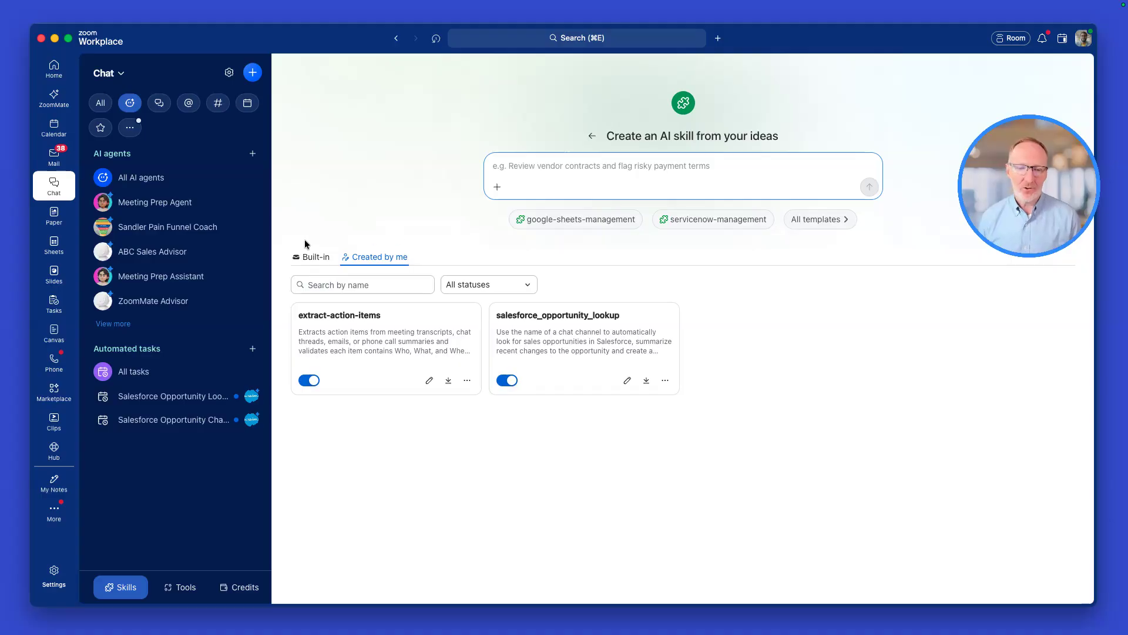
Edit the Meeting Prep Agent's configuration to enable the extract-action-items personal skill, and save the agent
click(141, 178)
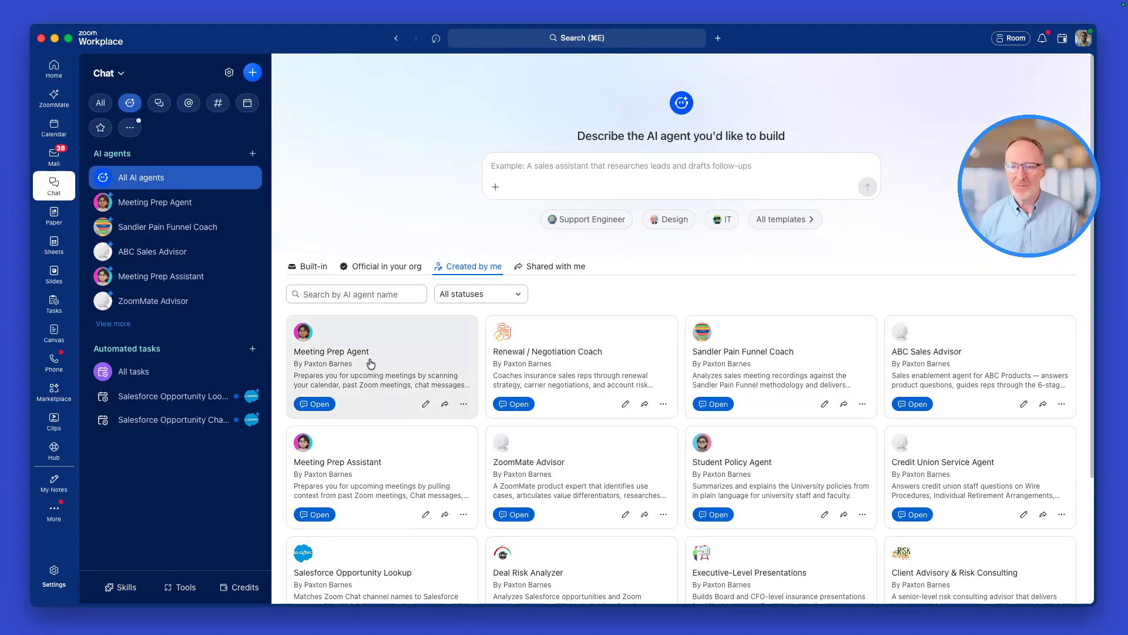
click(426, 404)
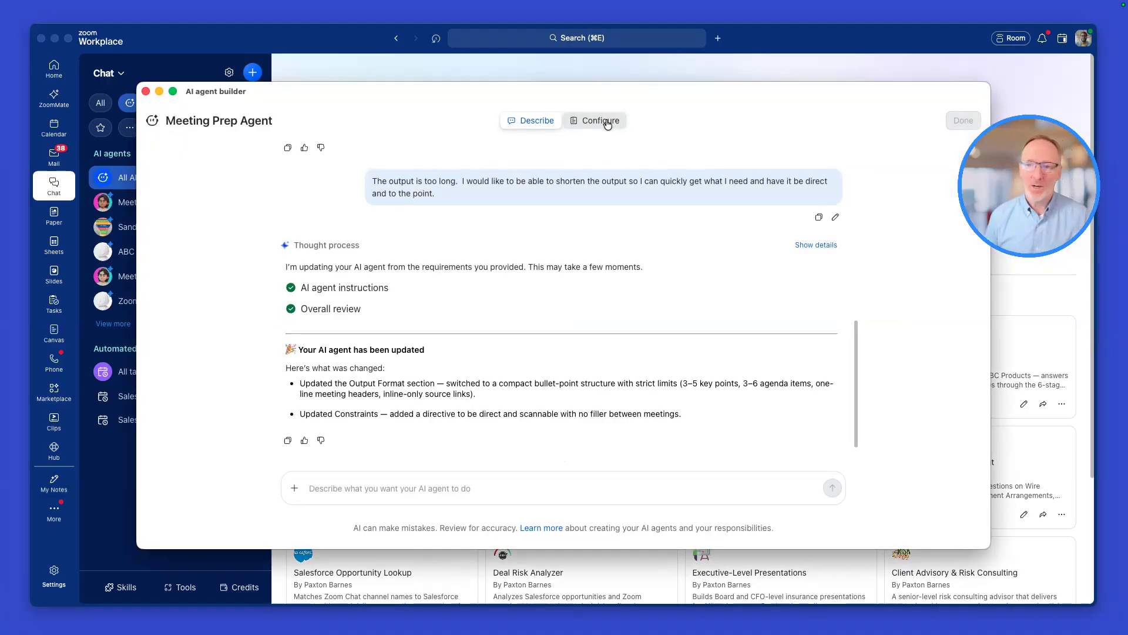
click(608, 121)
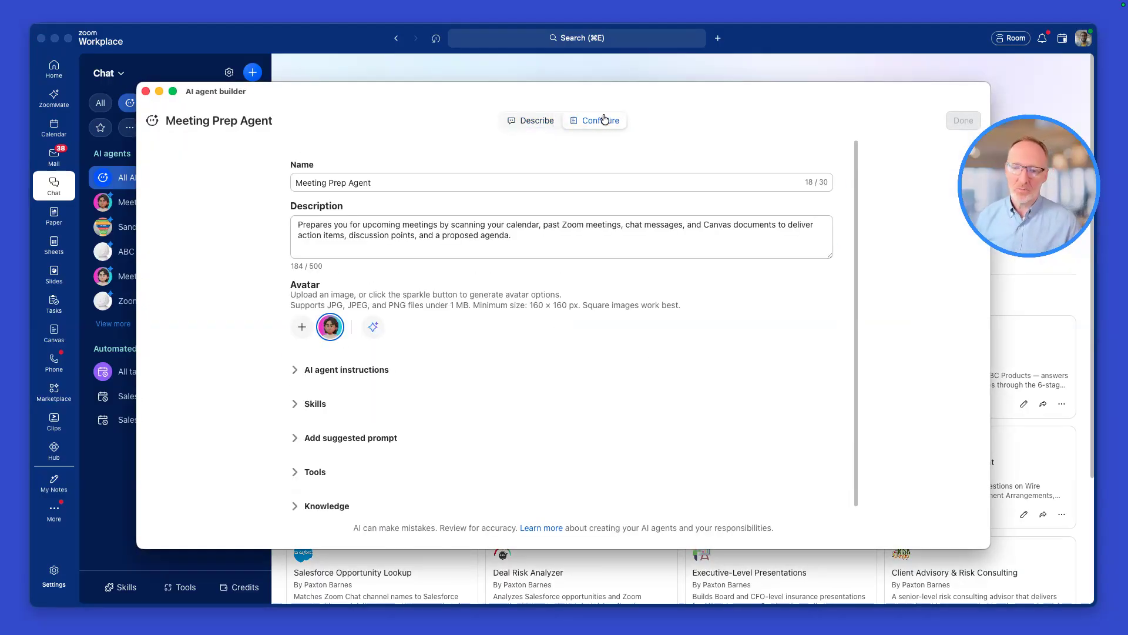
click(298, 405)
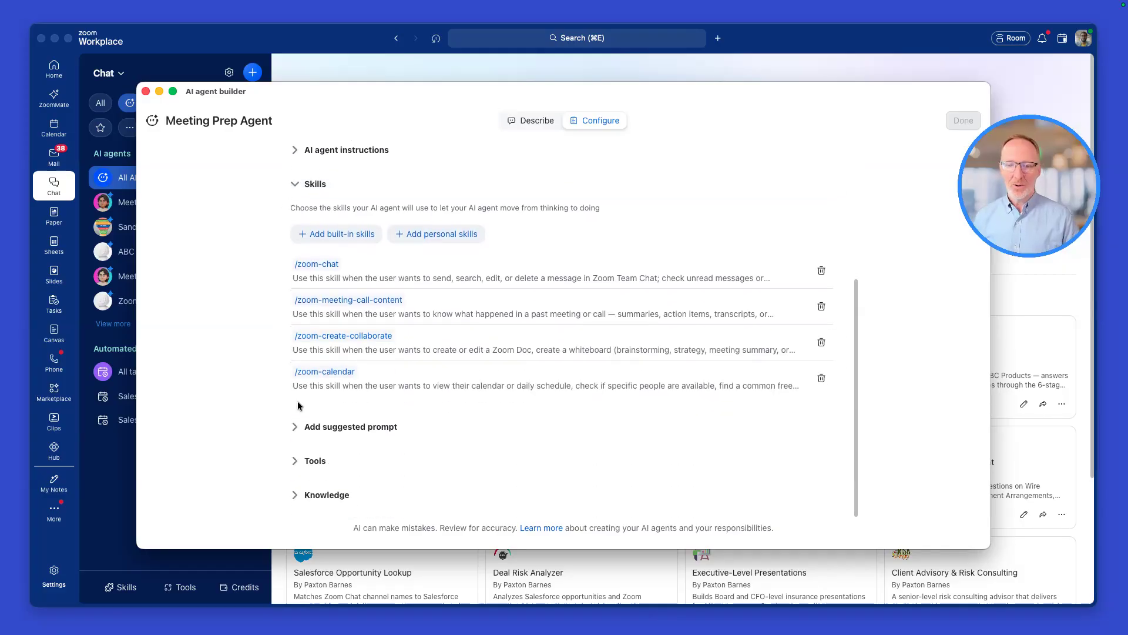
click(433, 234)
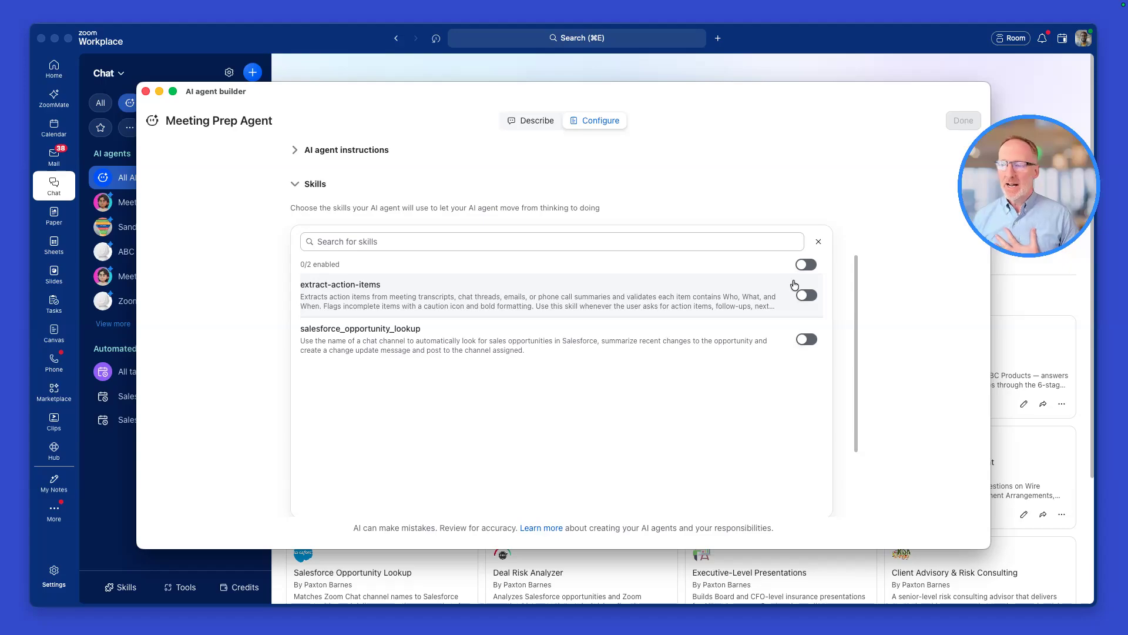
click(805, 295)
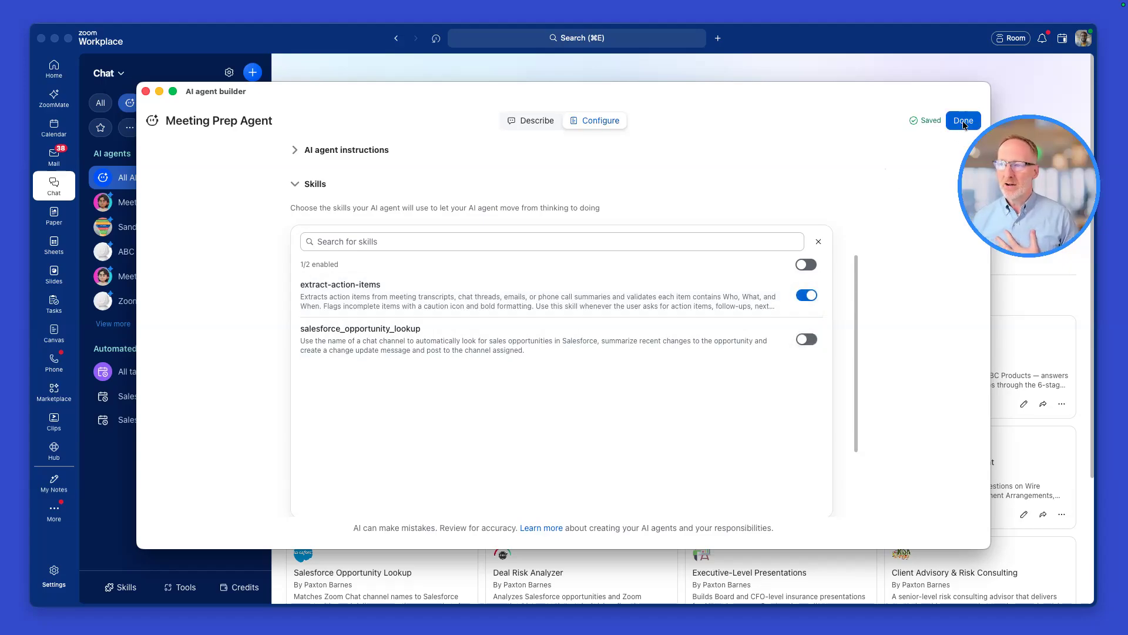
click(962, 120)
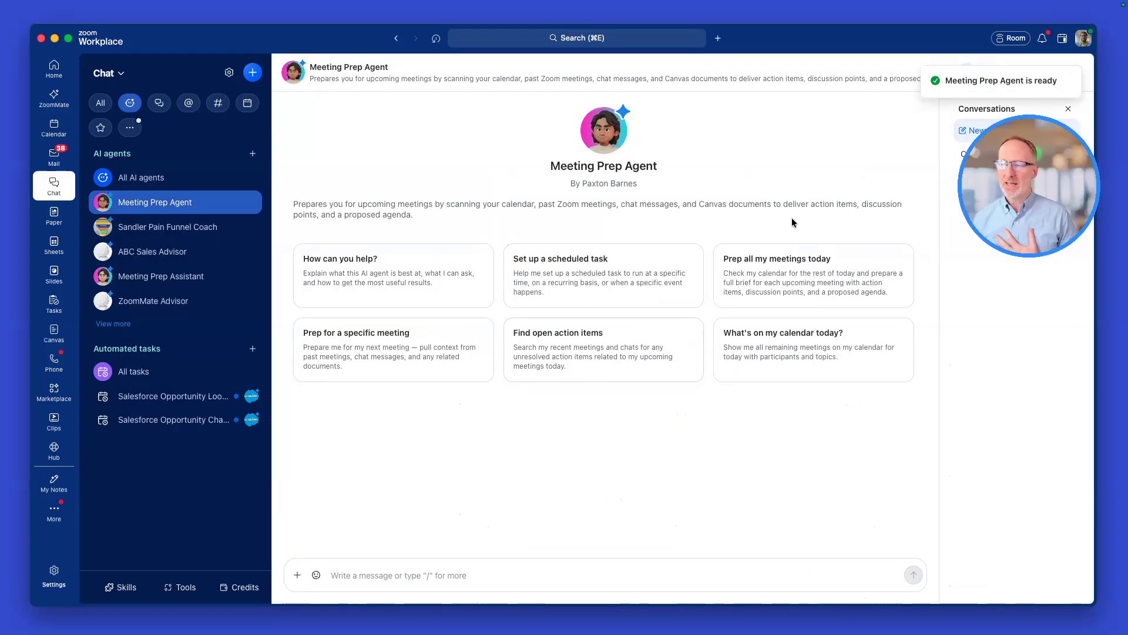
Send the Meeting Prep Agent the suggested "Prep all my meetings today" prompt and examine the action items in its brief
click(799, 272)
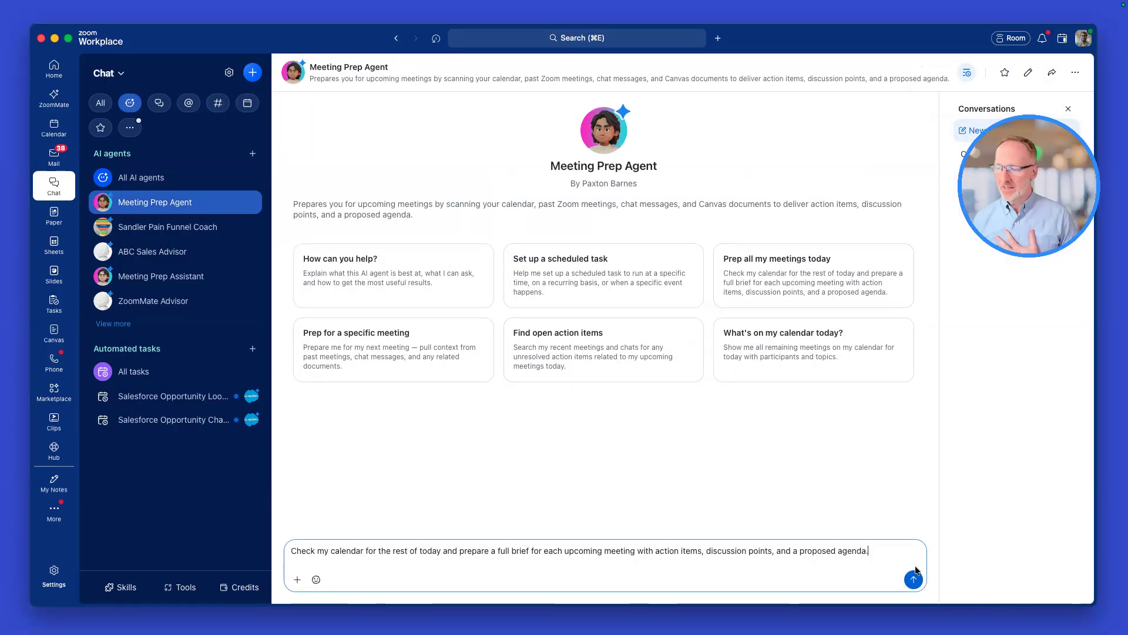
click(914, 580)
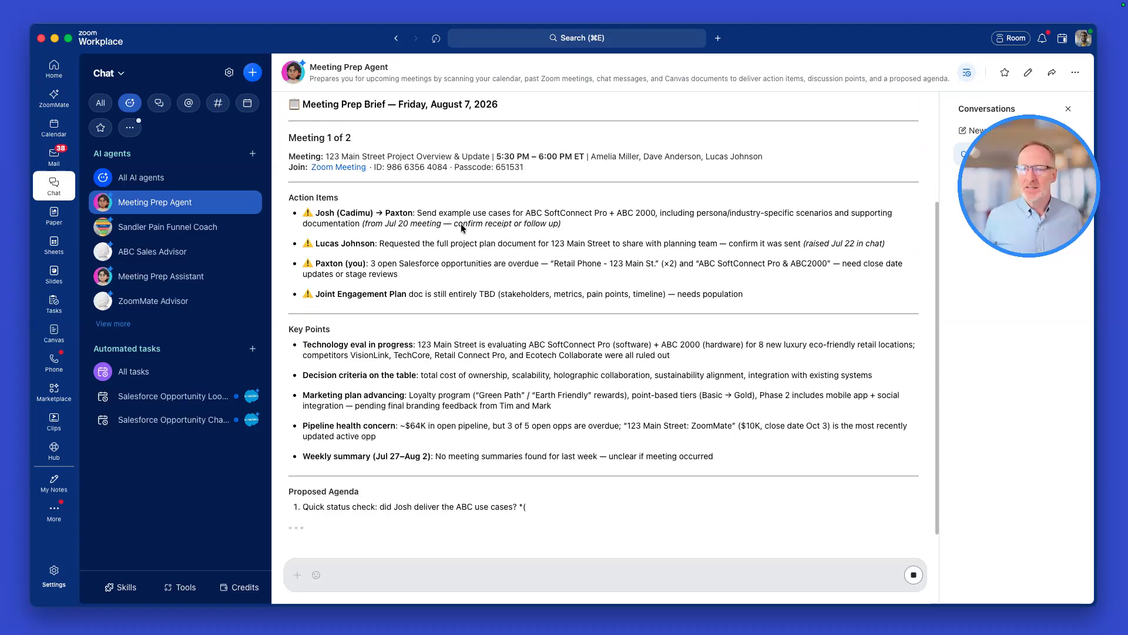
scroll(470, 232, up, 2)
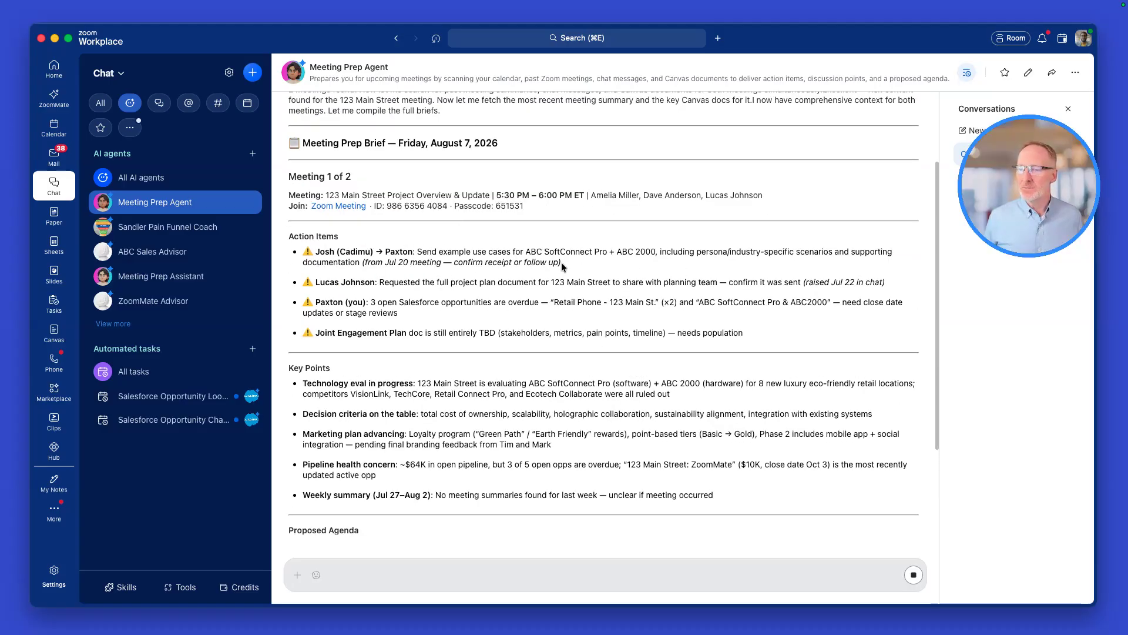